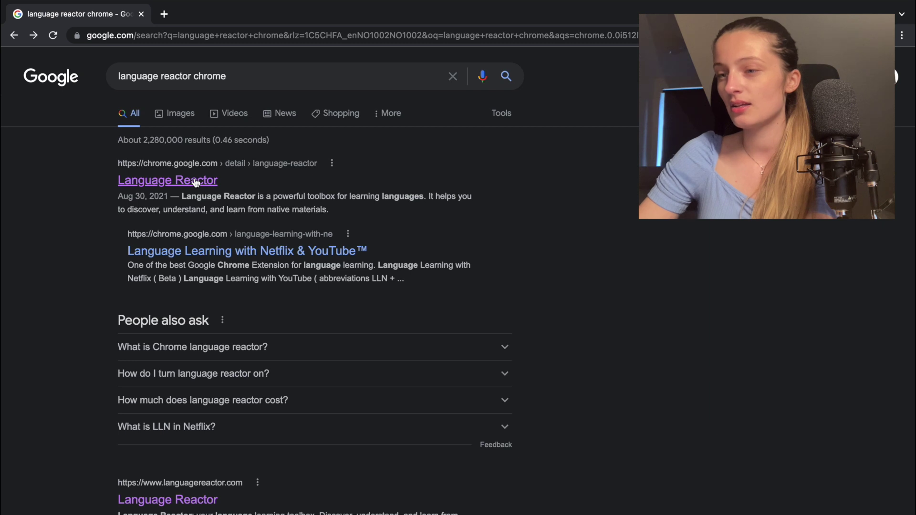
Install the Language Reactor extension from the Chrome Web Store and check that it is listed among the browser's extensions.
{"action": "left_click", "coordinate": [195, 182]}
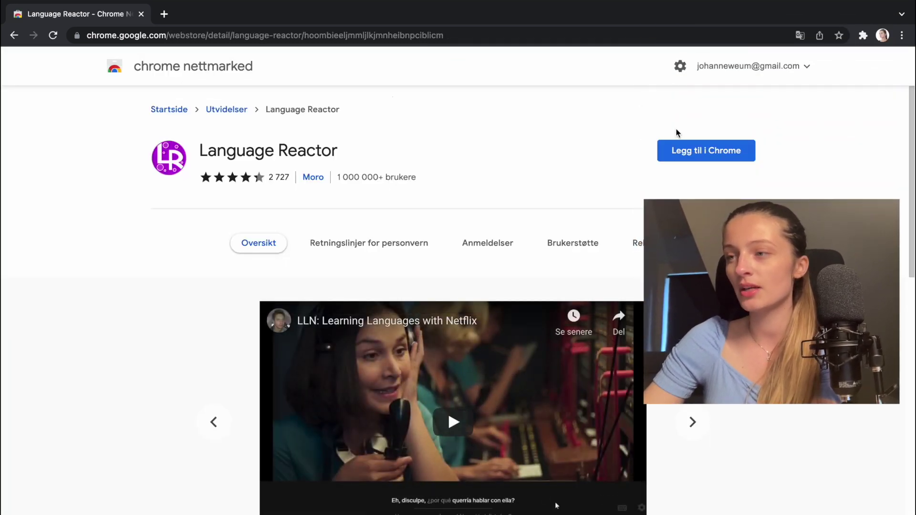
{"action": "left_click", "coordinate": [725, 153]}
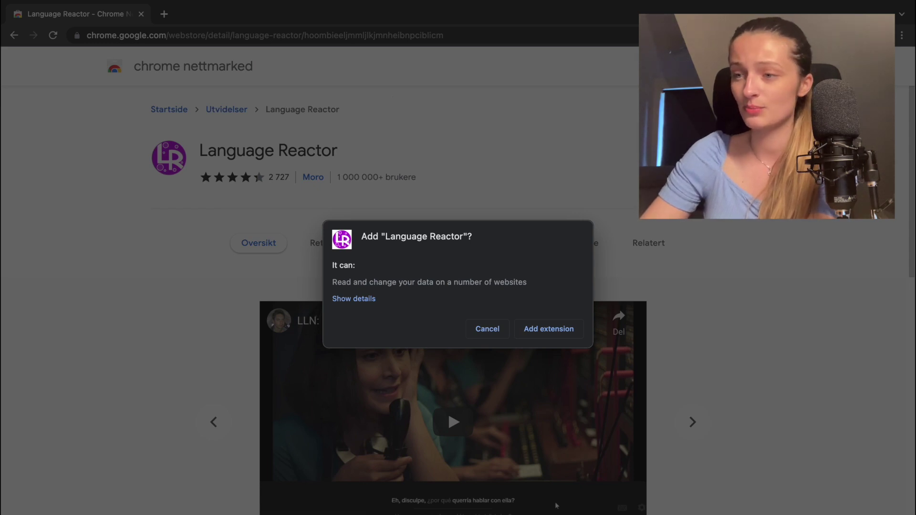
{"action": "left_click", "coordinate": [548, 329]}
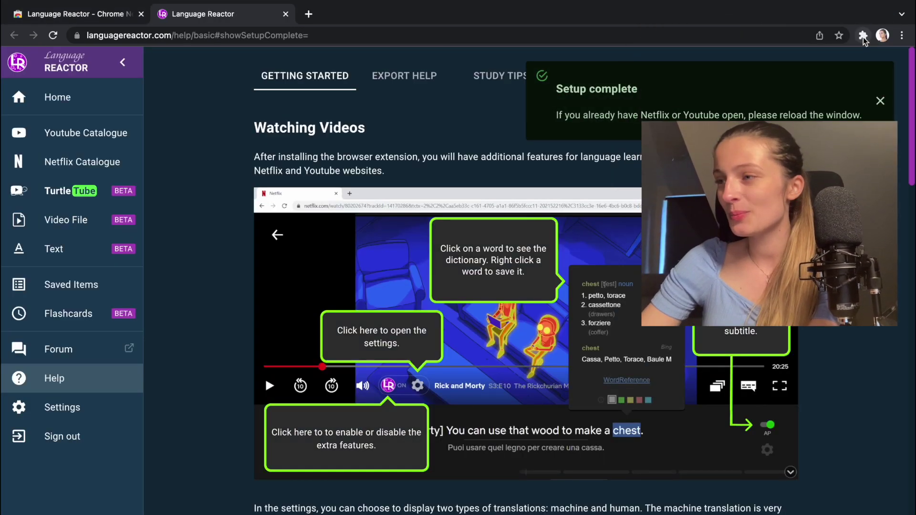
{"action": "left_click", "coordinate": [863, 35]}
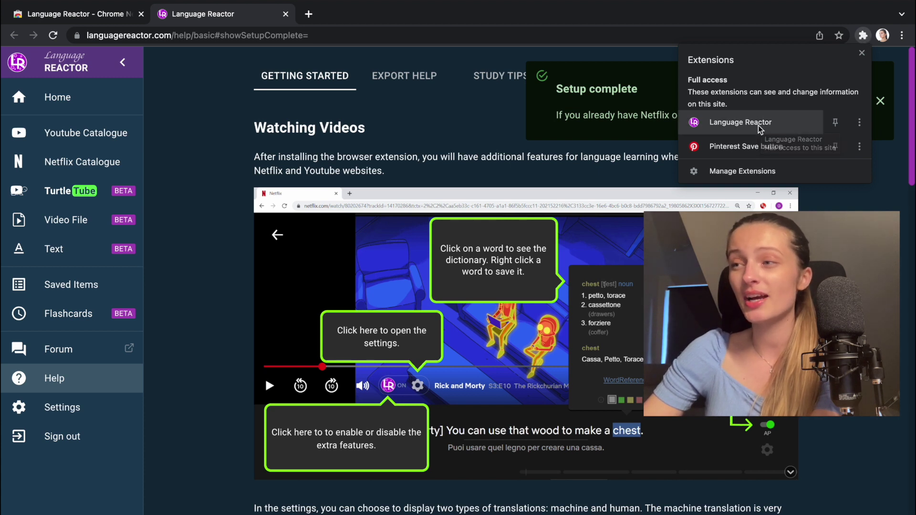
{"action": "left_click", "coordinate": [739, 174]}
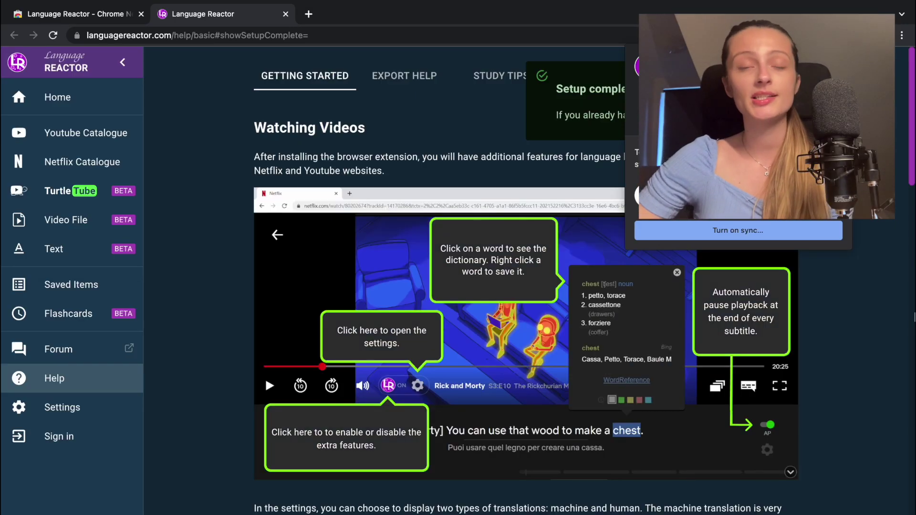
Look through the Language Reactor help page and the home page's overview of Netflix, YouTube, text and review features.
{"action": "scroll", "coordinate": [71, 127], "scroll_direction": "down", "scroll_amount": 10}
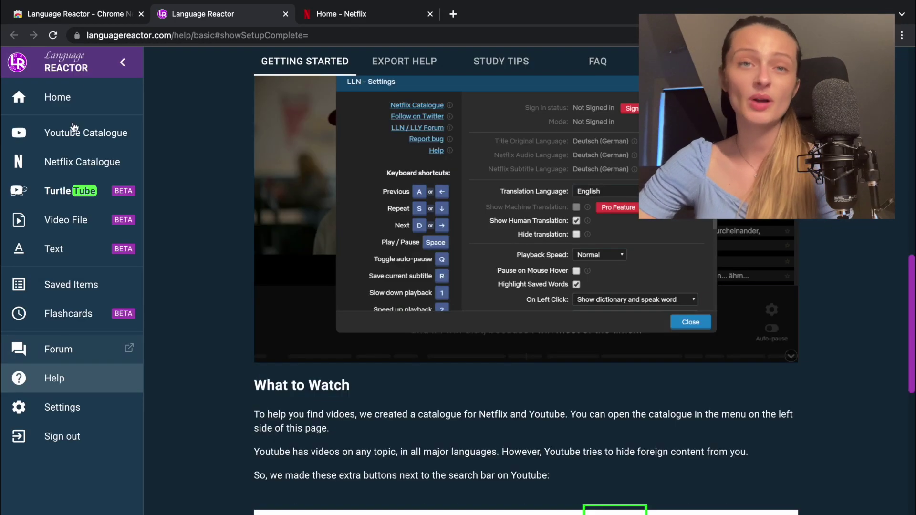
{"action": "left_click", "coordinate": [68, 98]}
{"action": "scroll", "coordinate": [475, 345], "scroll_direction": "down", "scroll_amount": 4}
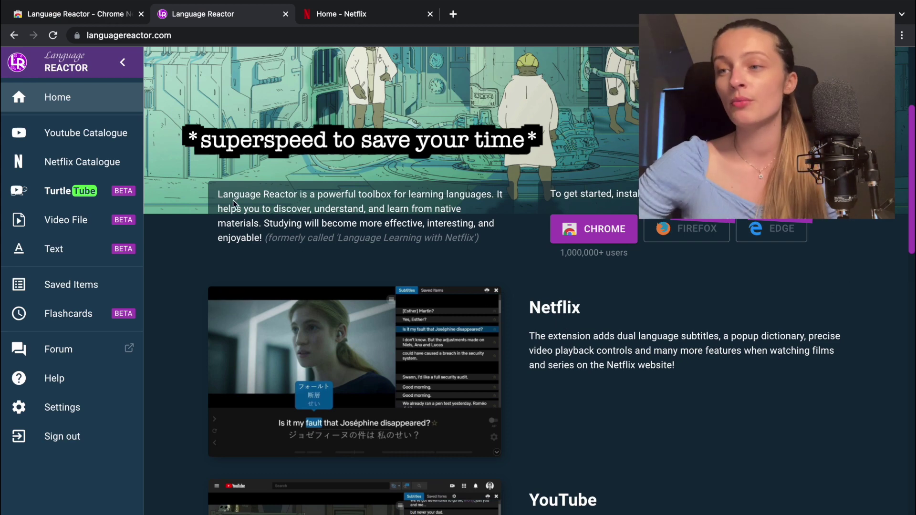
{"action": "scroll", "coordinate": [685, 305], "scroll_direction": "down", "scroll_amount": 5}
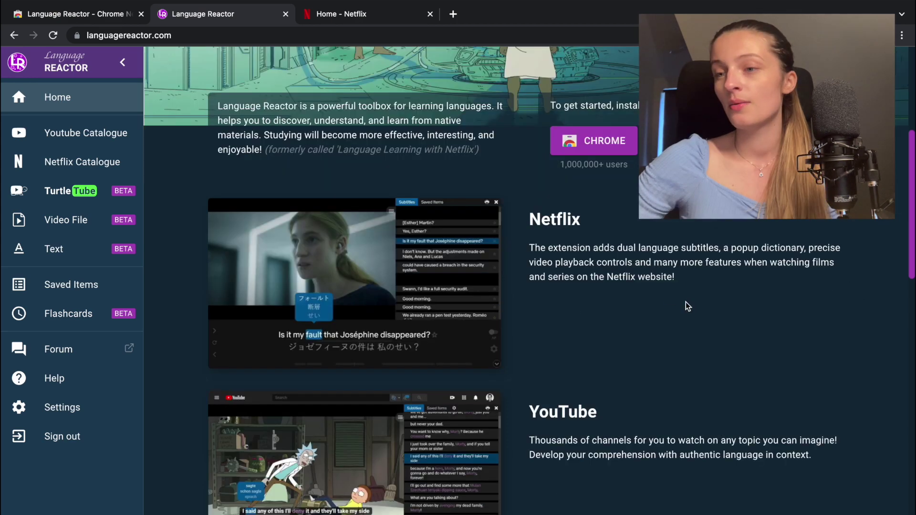
{"action": "scroll", "coordinate": [686, 302], "scroll_direction": "up", "scroll_amount": 2}
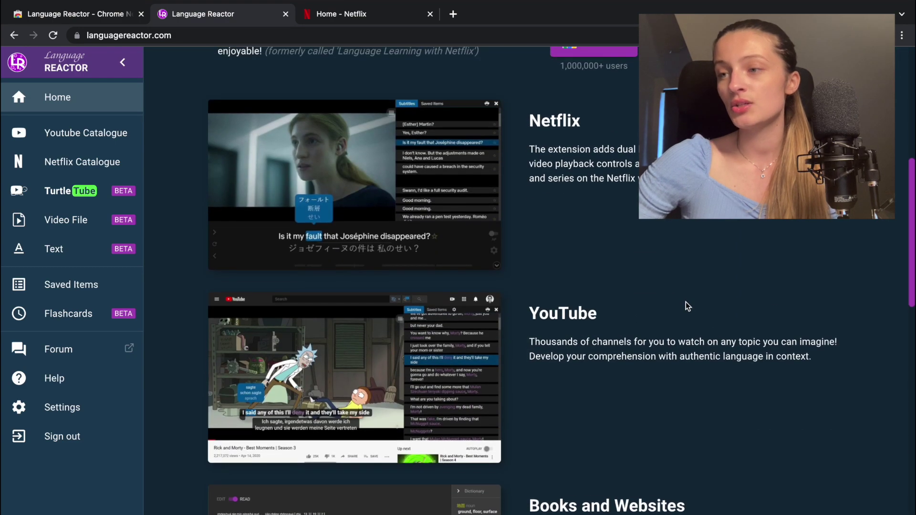
{"action": "scroll", "coordinate": [663, 334], "scroll_direction": "down", "scroll_amount": 9}
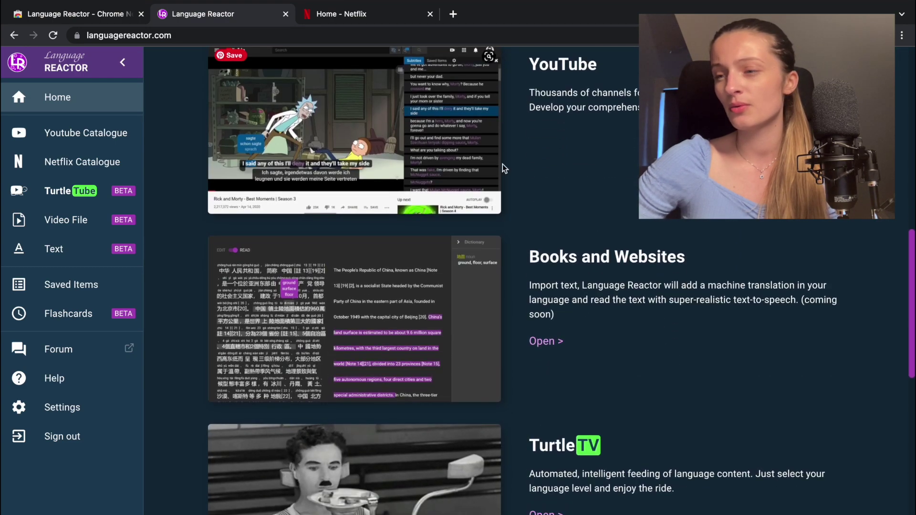
{"action": "scroll", "coordinate": [663, 279], "scroll_direction": "down", "scroll_amount": 10}
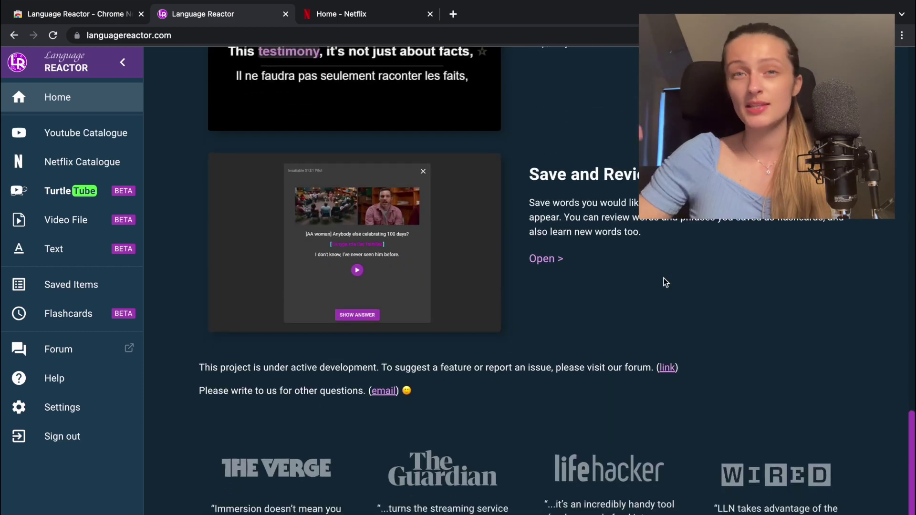
{"action": "scroll", "coordinate": [664, 278], "scroll_direction": "up", "scroll_amount": 6}
{"action": "scroll", "coordinate": [664, 280], "scroll_direction": "up", "scroll_amount": 12}
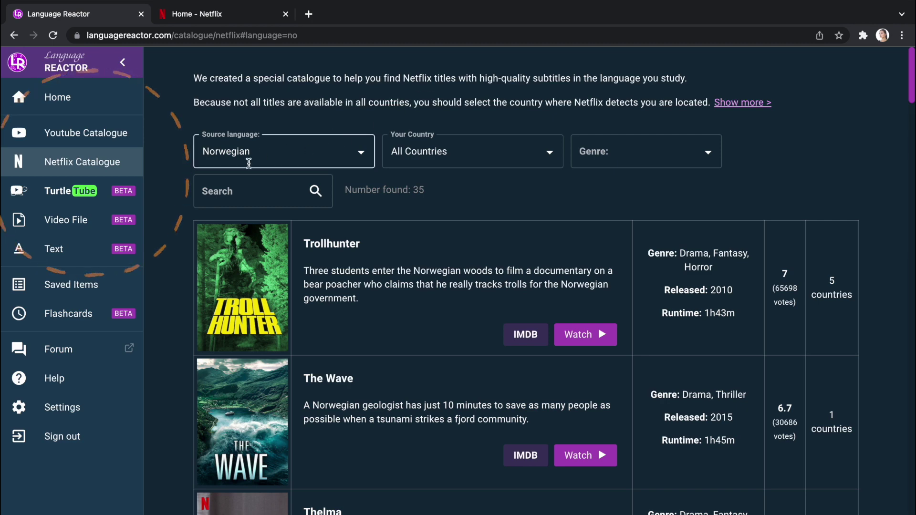
Check the genre filter options and browse the Norwegian titles in the Netflix catalogue.
{"action": "left_click", "coordinate": [634, 146]}
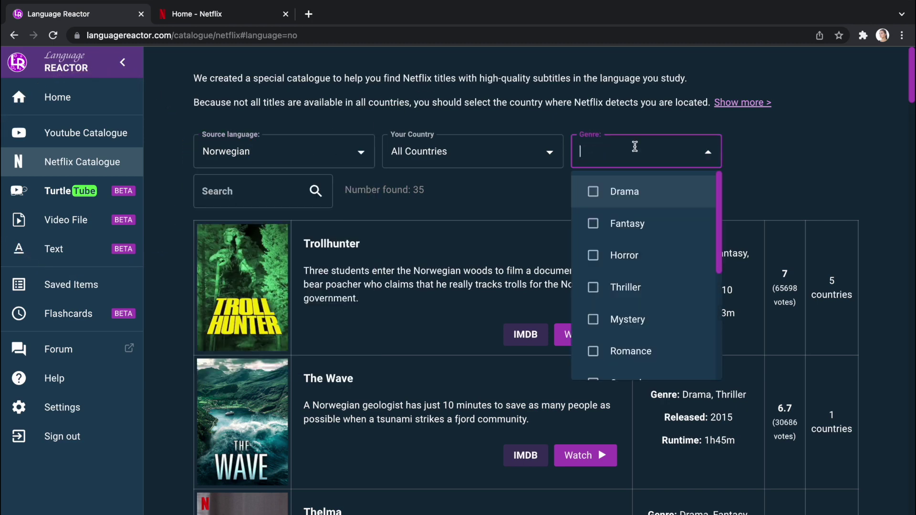
{"action": "left_click", "coordinate": [833, 177]}
{"action": "scroll", "coordinate": [482, 334], "scroll_direction": "down", "scroll_amount": 15}
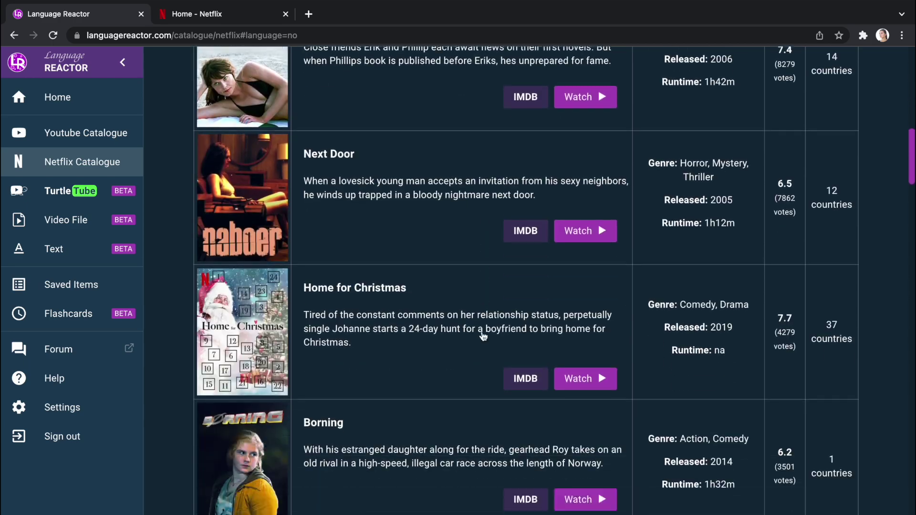
{"action": "scroll", "coordinate": [483, 335], "scroll_direction": "down", "scroll_amount": 20}
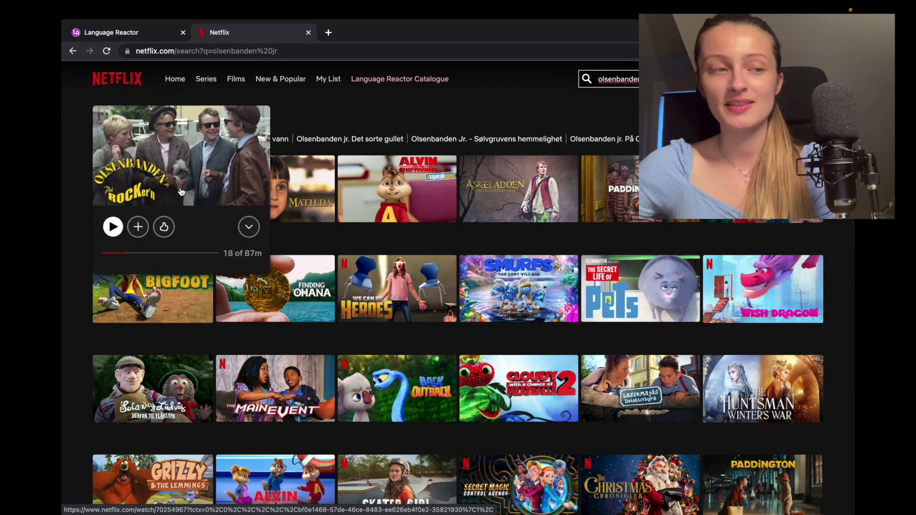
Open the film Olsenbanden Jr. På Rocker'n on Netflix and turn on Language Reactor in the player.
{"action": "left_click", "coordinate": [199, 177]}
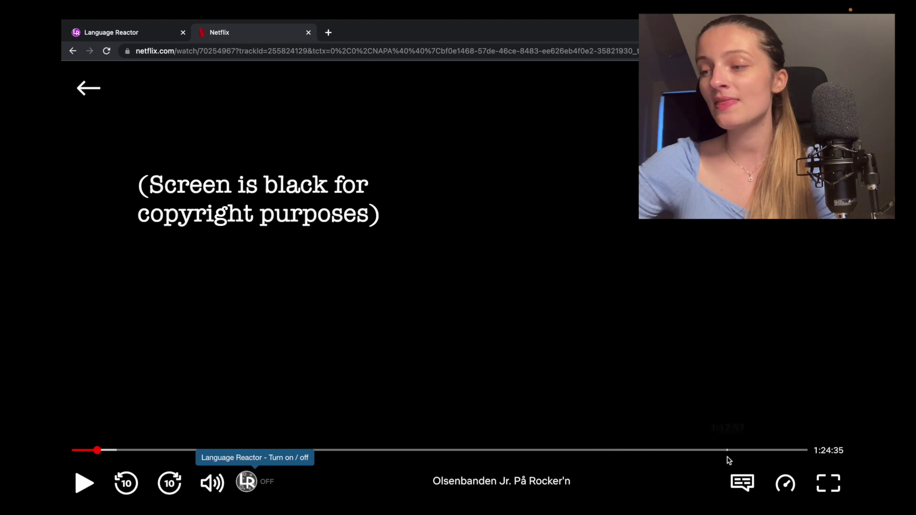
{"action": "mouse_move", "coordinate": [742, 482]}
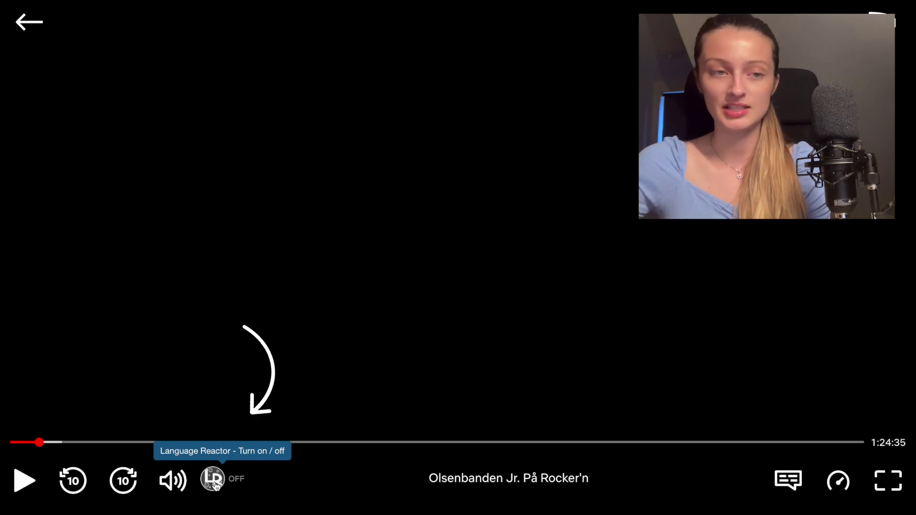
{"action": "left_click", "coordinate": [214, 483]}
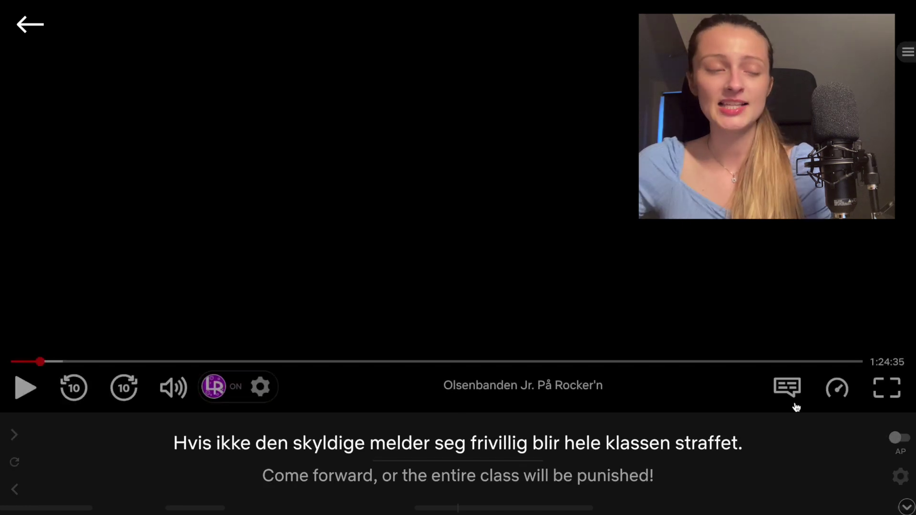
Review the Language Reactor settings and the available translation languages, leaving English [Human Translation] selected, and close the settings.
{"action": "left_click", "coordinate": [900, 476]}
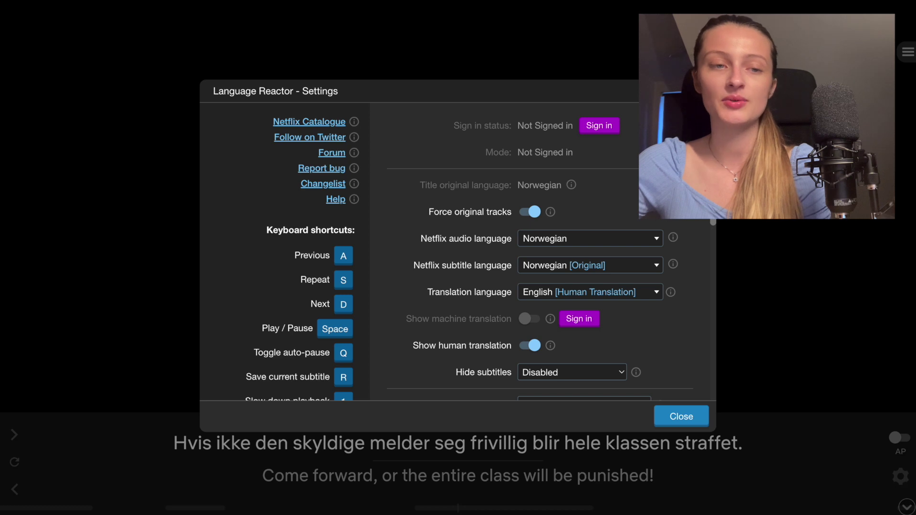
{"action": "scroll", "coordinate": [458, 252], "scroll_direction": "down", "scroll_amount": 2}
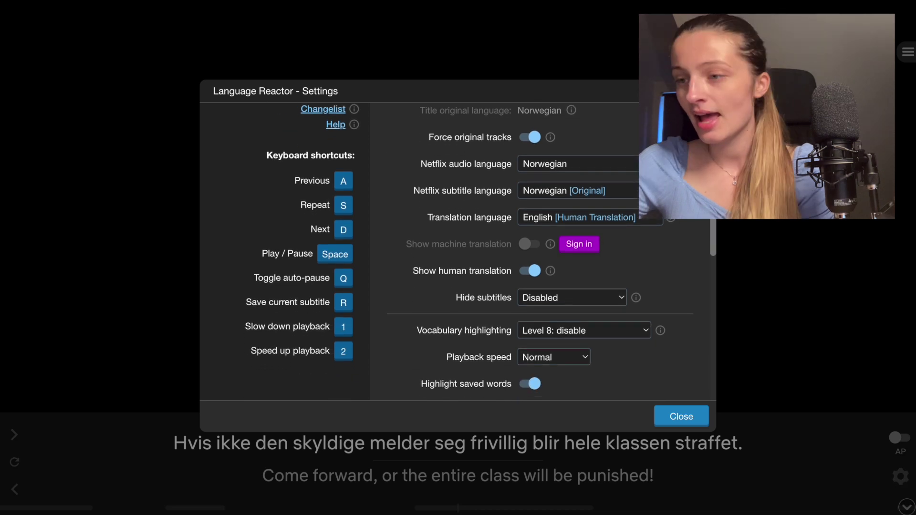
{"action": "left_click", "coordinate": [654, 221]}
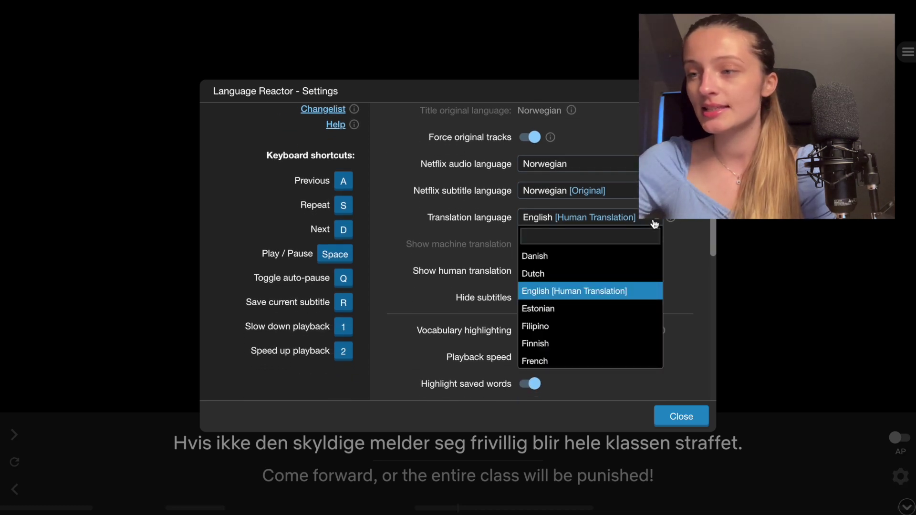
{"action": "scroll", "coordinate": [600, 294], "scroll_direction": "down", "scroll_amount": 1}
{"action": "scroll", "coordinate": [609, 287], "scroll_direction": "down", "scroll_amount": 2}
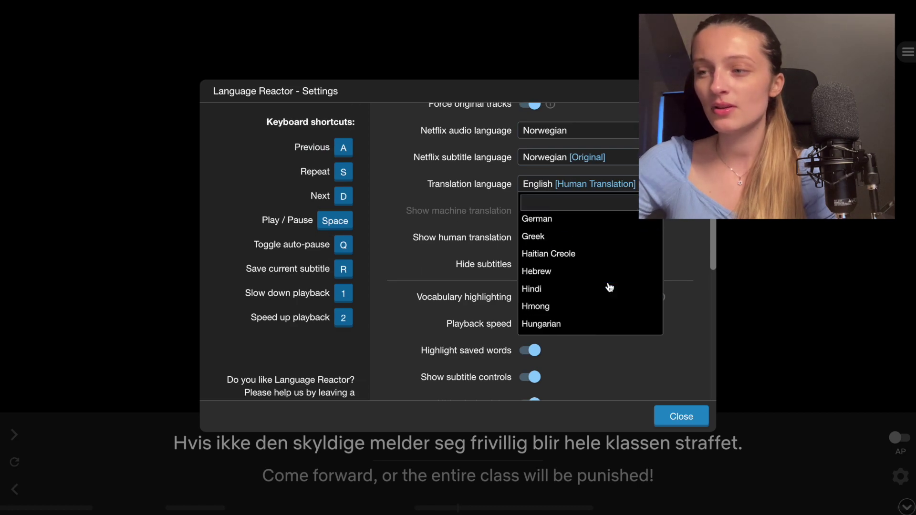
{"action": "scroll", "coordinate": [609, 286], "scroll_direction": "up", "scroll_amount": 1}
{"action": "scroll", "coordinate": [609, 287], "scroll_direction": "up", "scroll_amount": 3}
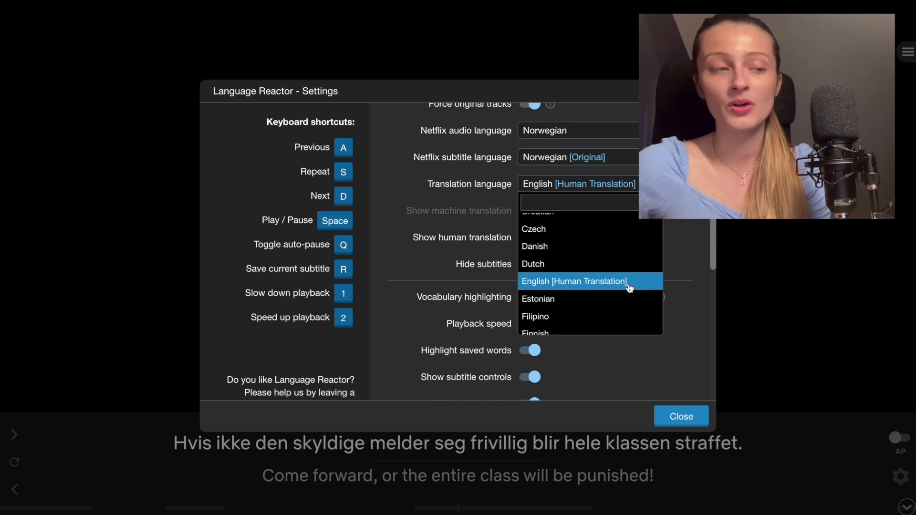
{"action": "left_click", "coordinate": [682, 279]}
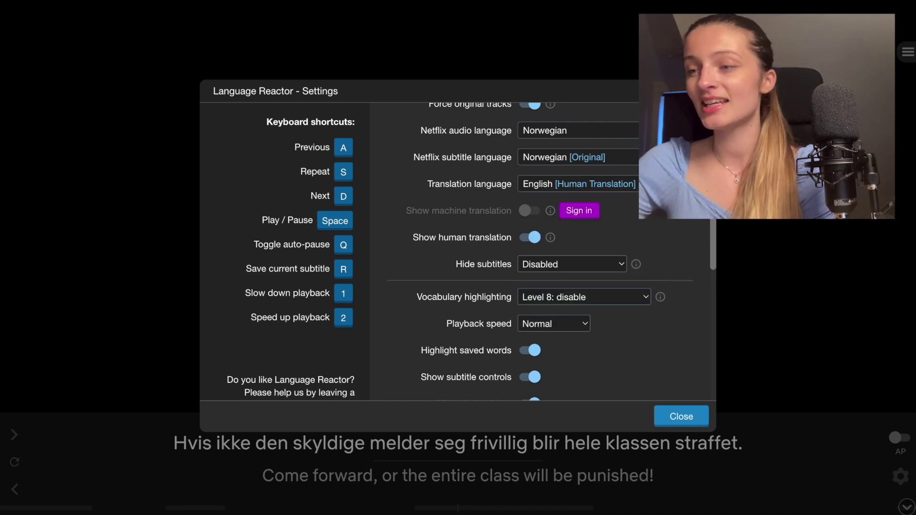
{"action": "left_click", "coordinate": [674, 413]}
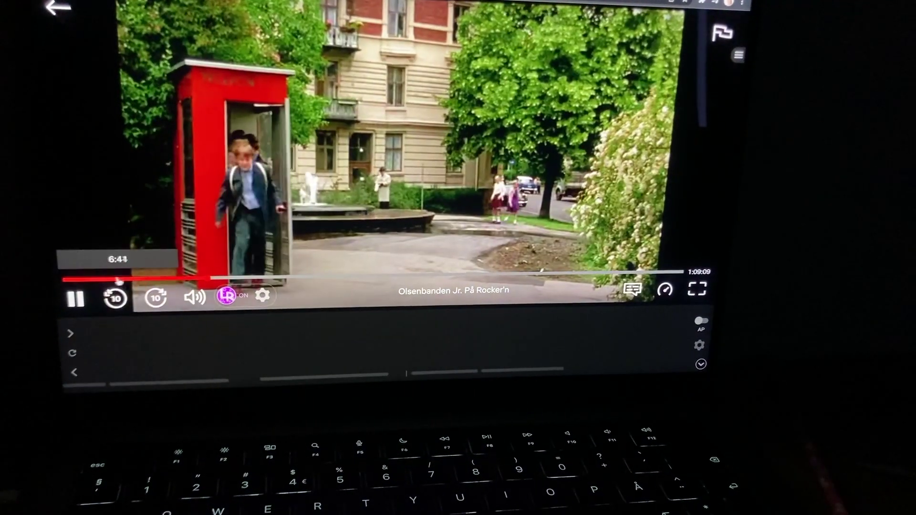
Pause the film and look up the subtitle word "farlig" in the dictionary, reading its translations and example sentences.
{"action": "key", "text": "space"}
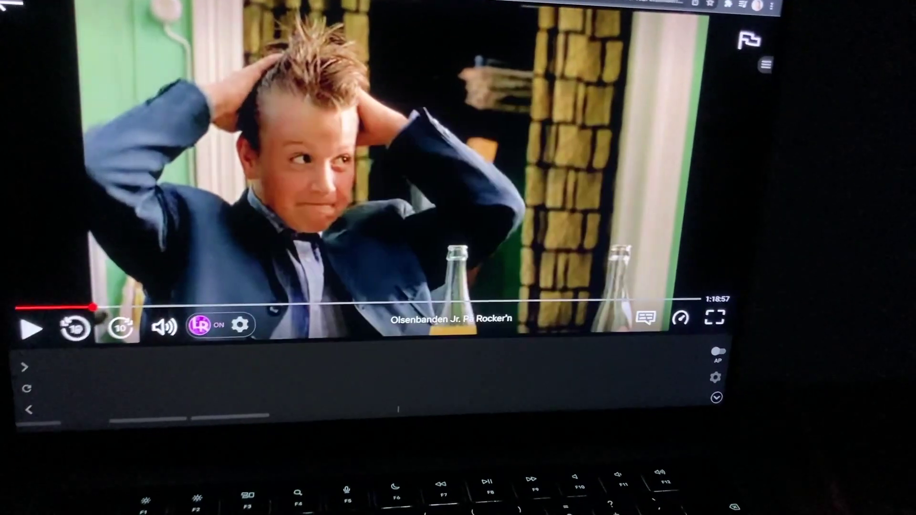
{"action": "left_click", "coordinate": [71, 308]}
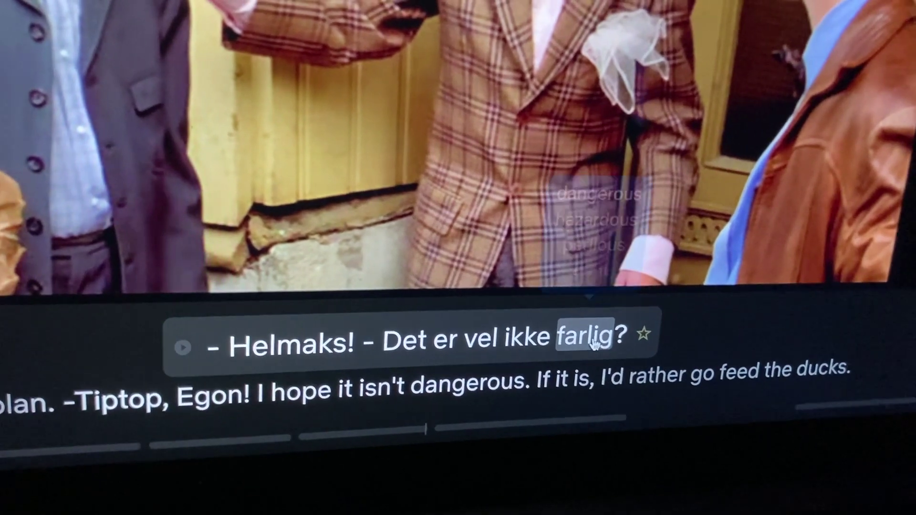
{"action": "mouse_move", "coordinate": [591, 341]}
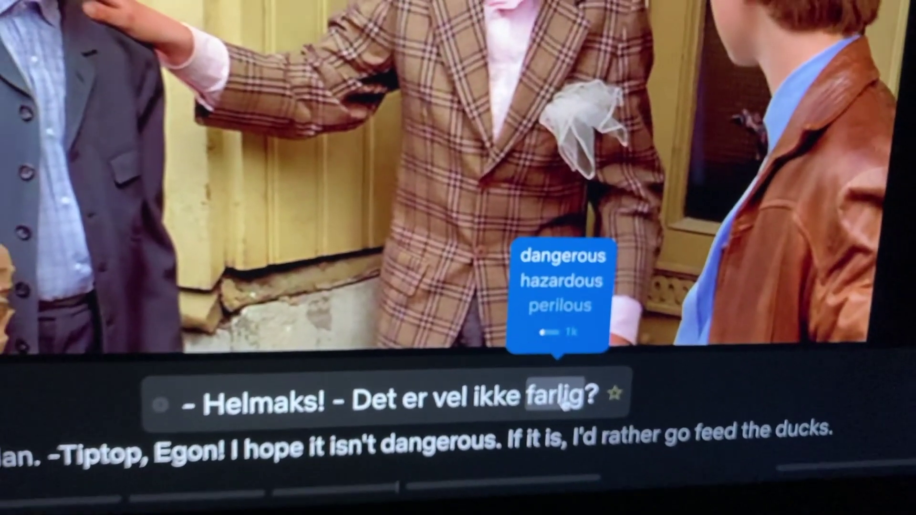
{"action": "left_click", "coordinate": [546, 386]}
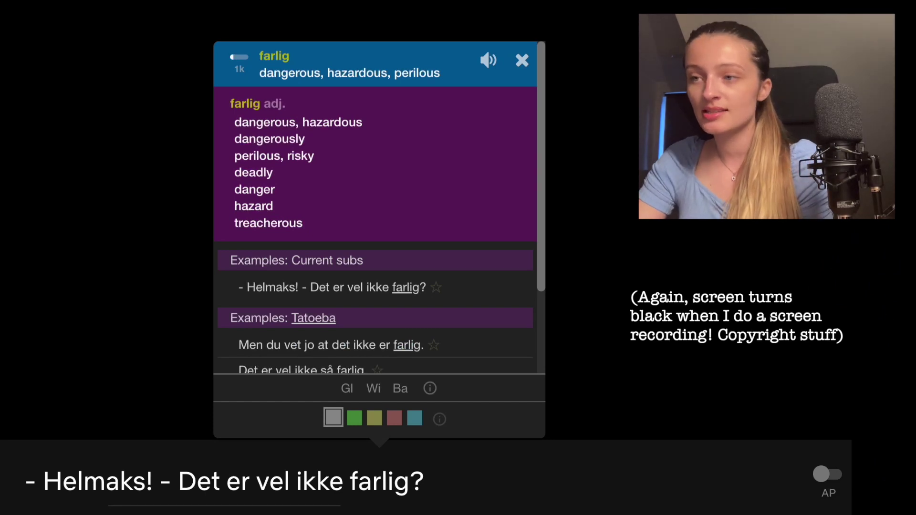
{"action": "scroll", "coordinate": [352, 258], "scroll_direction": "down", "scroll_amount": 2}
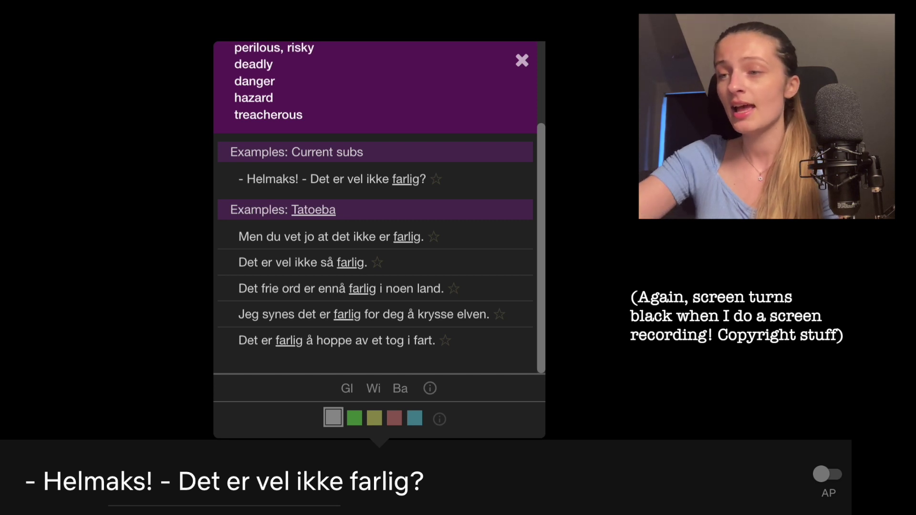
{"action": "scroll", "coordinate": [445, 109], "scroll_direction": "up", "scroll_amount": 2}
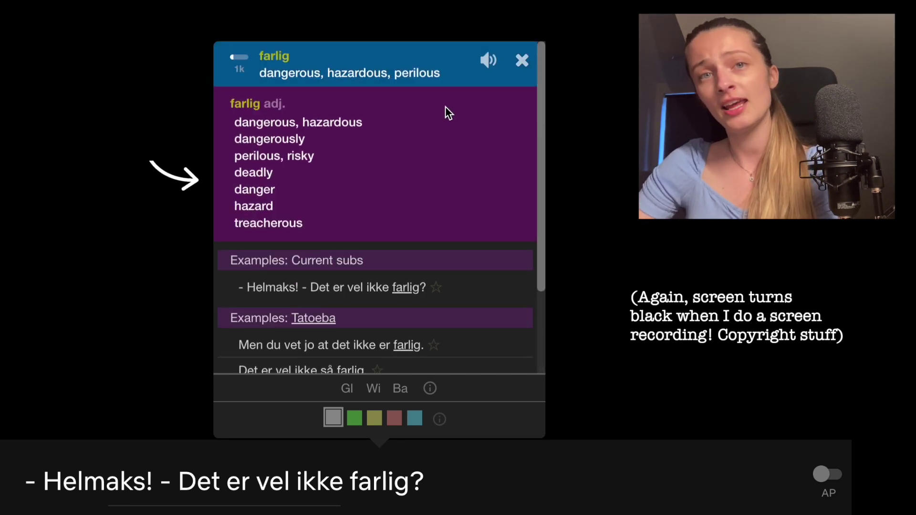
{"action": "scroll", "coordinate": [446, 107], "scroll_direction": "down", "scroll_amount": 2}
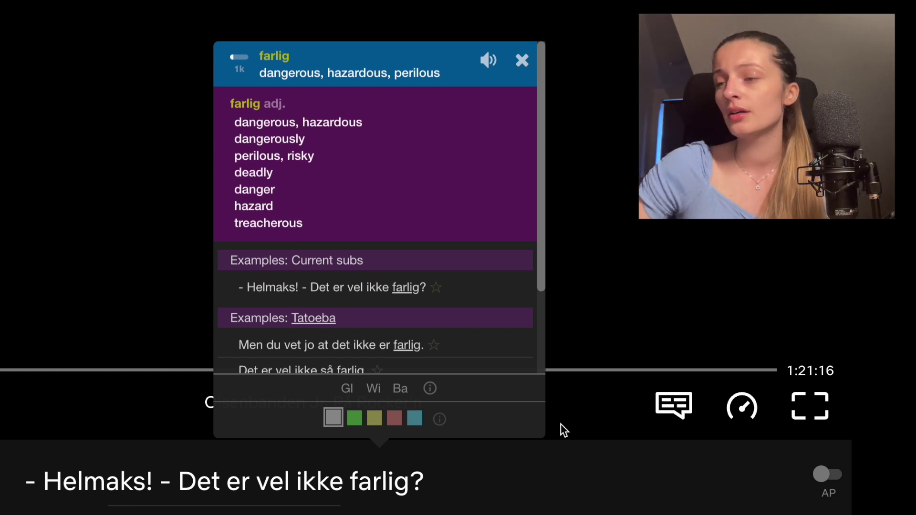
Try to mark the word "farlig" with the red colour and sign in to Language Reactor with a Google account.
{"action": "left_click", "coordinate": [396, 420]}
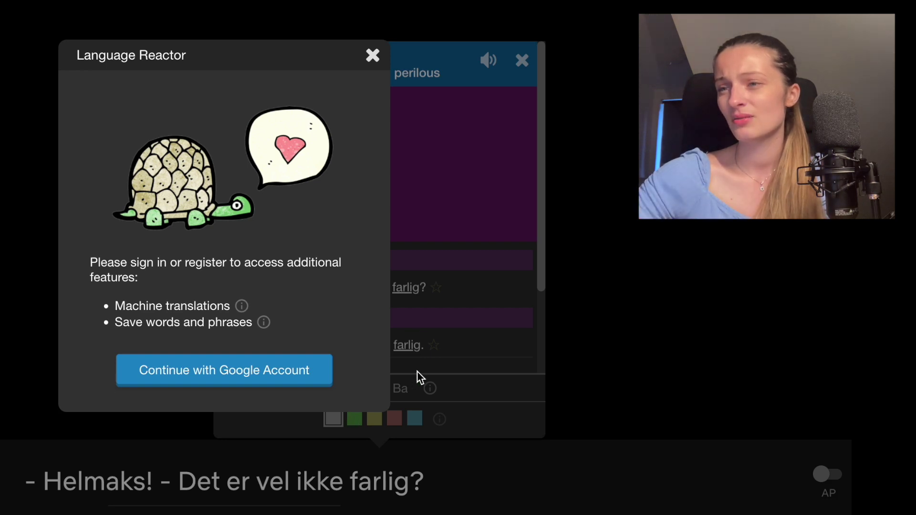
{"action": "left_click", "coordinate": [232, 372]}
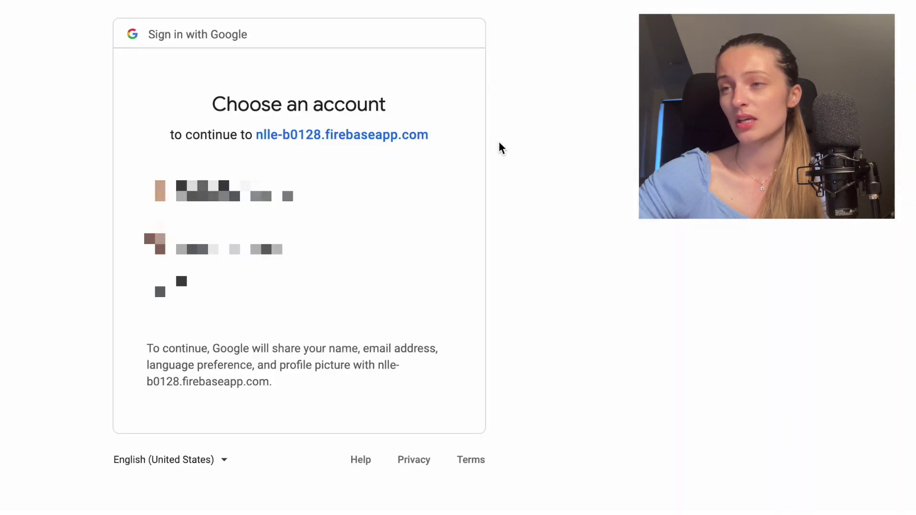
{"action": "left_click", "coordinate": [393, 188]}
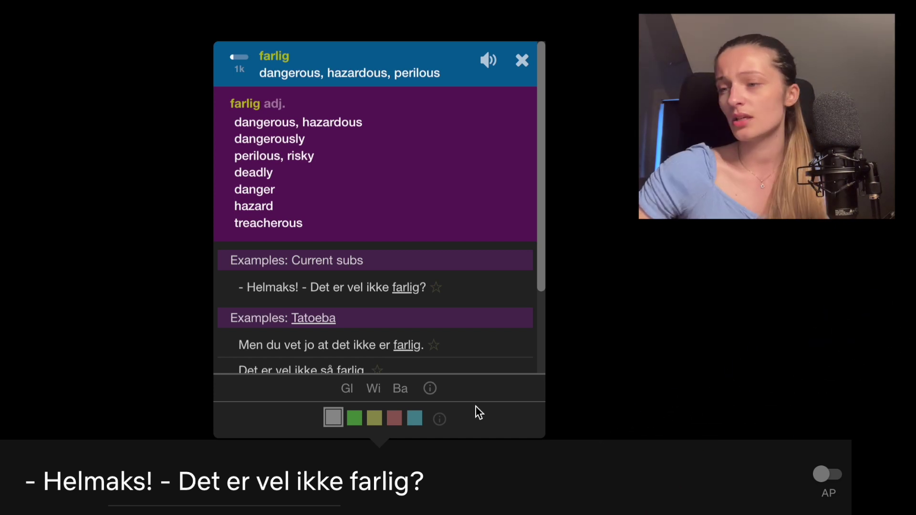
Mark the word "farlig" with the red colour, trying out green before settling on red.
{"action": "left_click", "coordinate": [410, 428]}
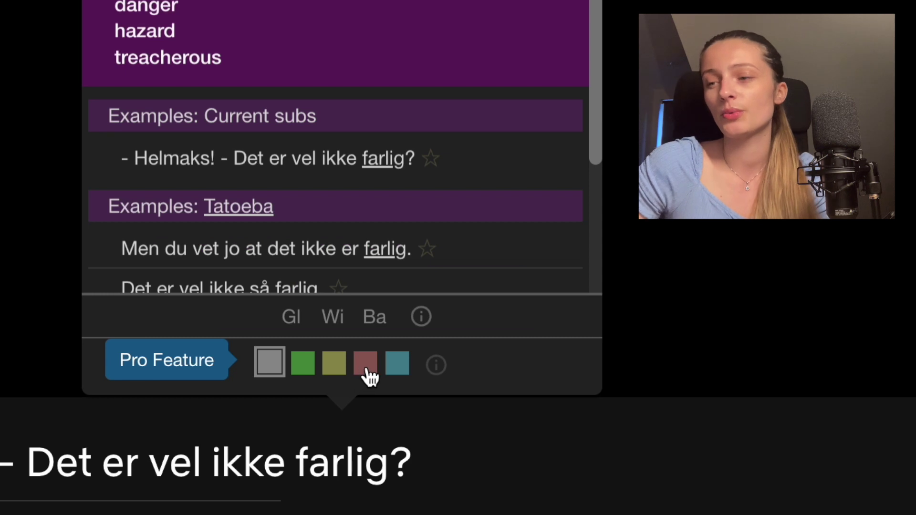
{"action": "left_click", "coordinate": [366, 365]}
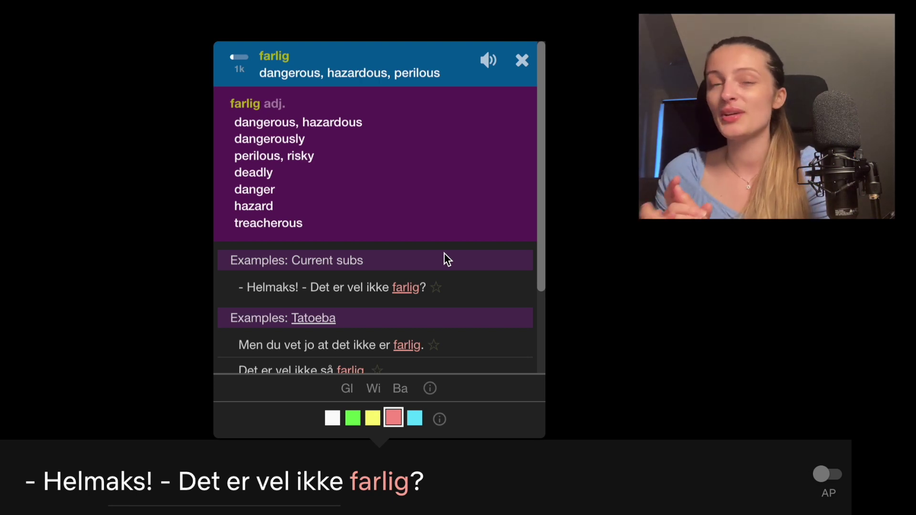
{"action": "left_click", "coordinate": [357, 420]}
{"action": "left_click", "coordinate": [394, 420]}
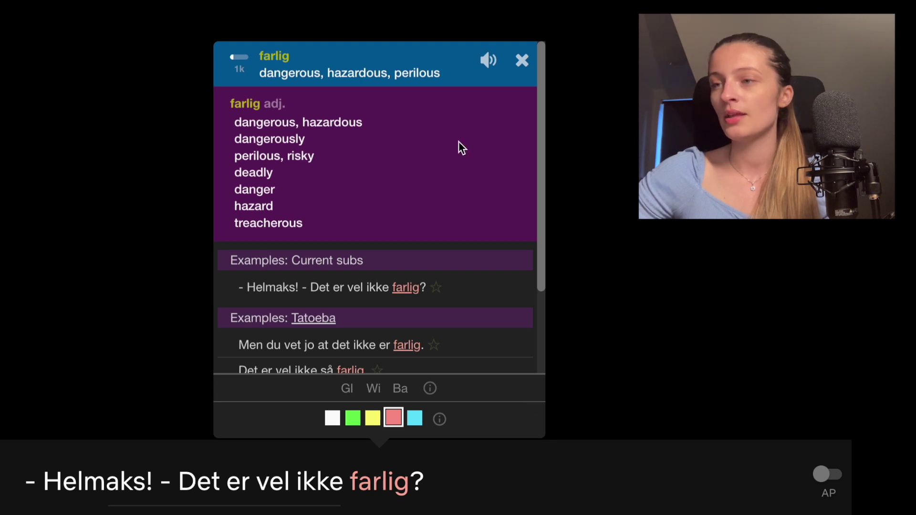
Look up "farlig" on Glosbe from the dictionary popup and skim its translations and example sentences.
{"action": "scroll", "coordinate": [459, 143], "scroll_direction": "down", "scroll_amount": 3}
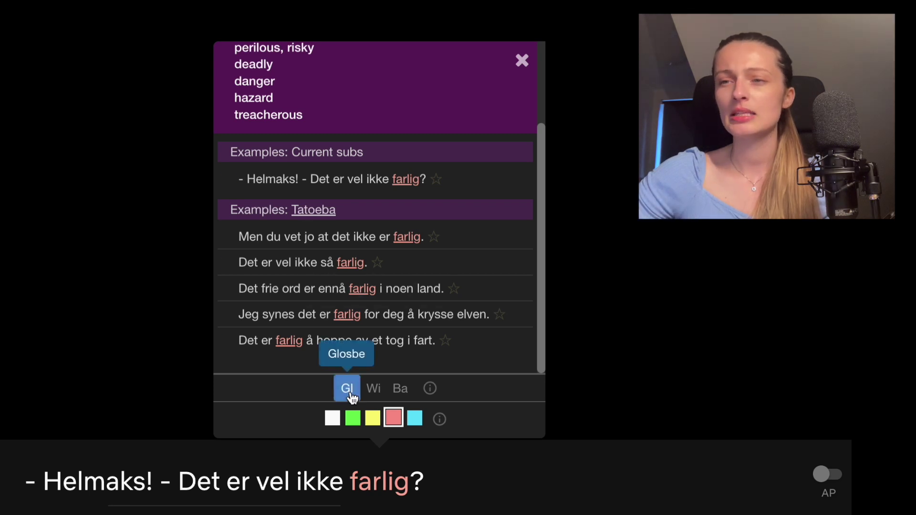
{"action": "left_click", "coordinate": [349, 396]}
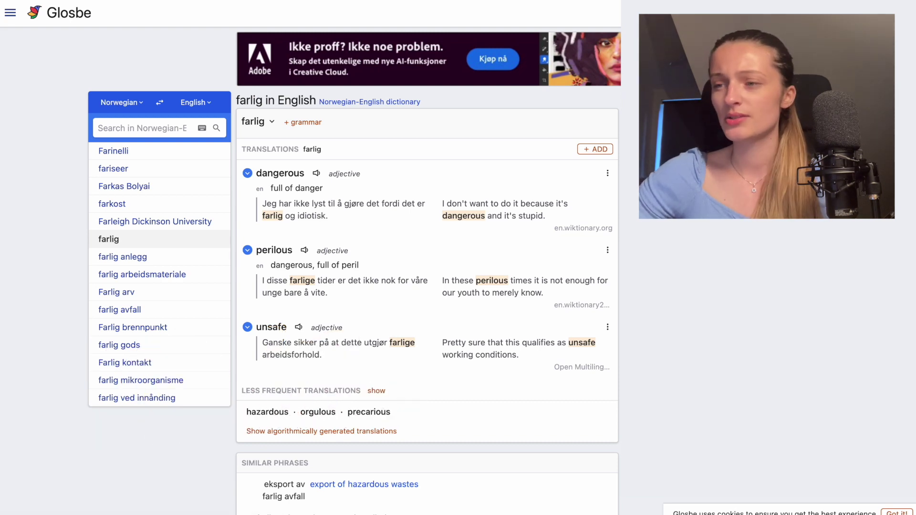
{"action": "scroll", "coordinate": [427, 286], "scroll_direction": "down", "scroll_amount": 5}
{"action": "scroll", "coordinate": [427, 286], "scroll_direction": "down", "scroll_amount": 7}
{"action": "scroll", "coordinate": [501, 213], "scroll_direction": "down", "scroll_amount": 5}
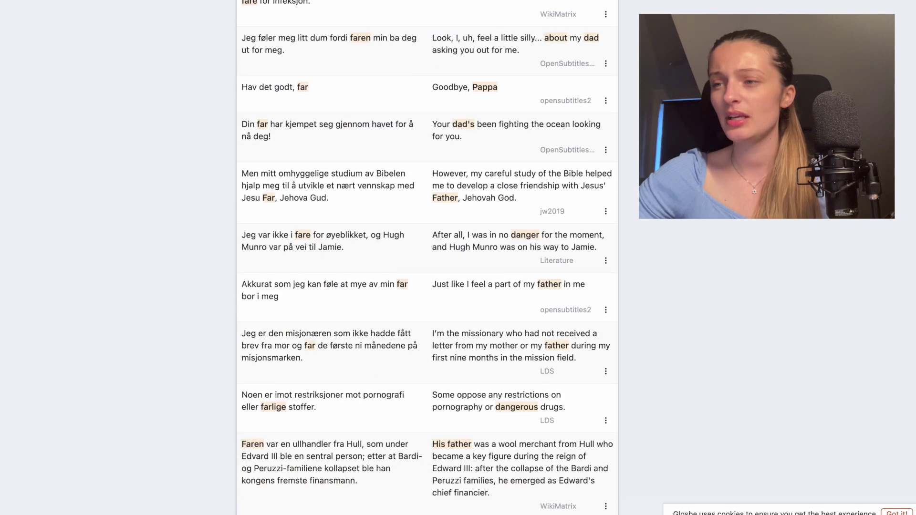
{"action": "scroll", "coordinate": [501, 213], "scroll_direction": "up", "scroll_amount": 20}
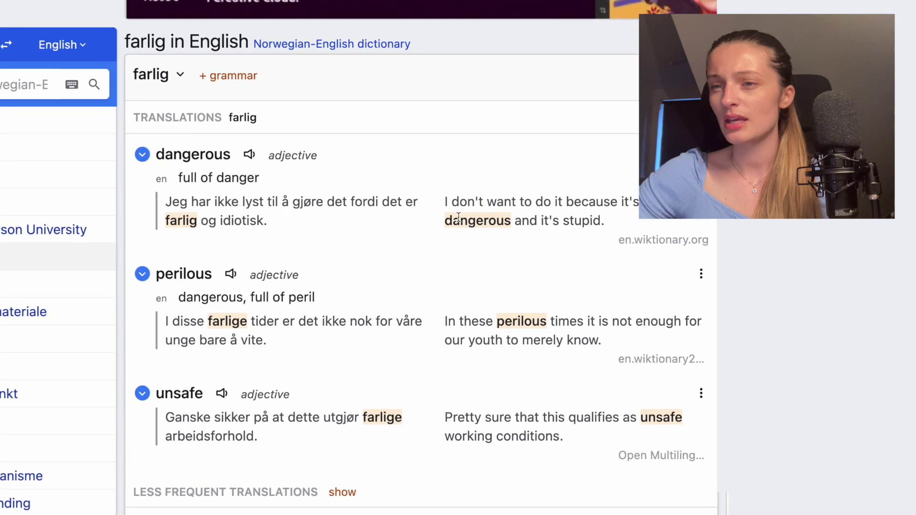
Read the Glosbe translations of "farlig", expand its grammar forms and close the recordings list for "dangerous".
{"action": "scroll", "coordinate": [458, 217], "scroll_direction": "down", "scroll_amount": 3}
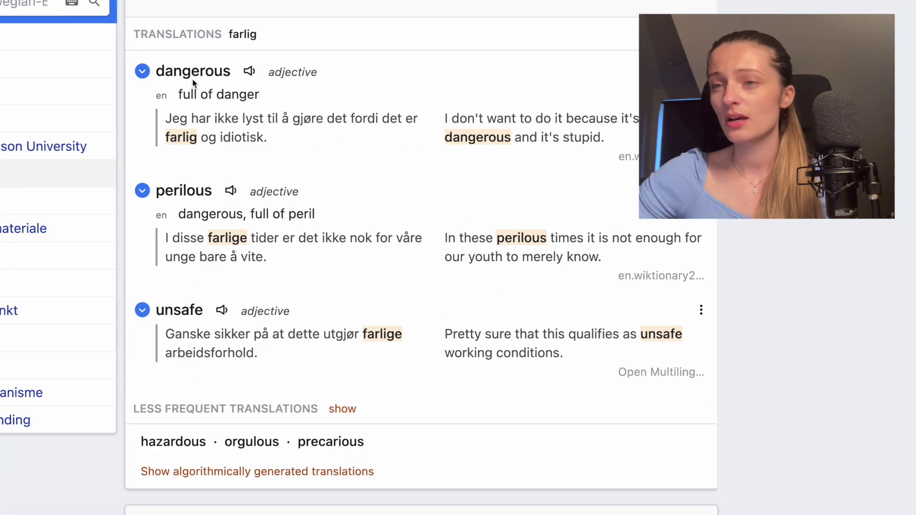
{"action": "scroll", "coordinate": [233, 129], "scroll_direction": "up", "scroll_amount": 2}
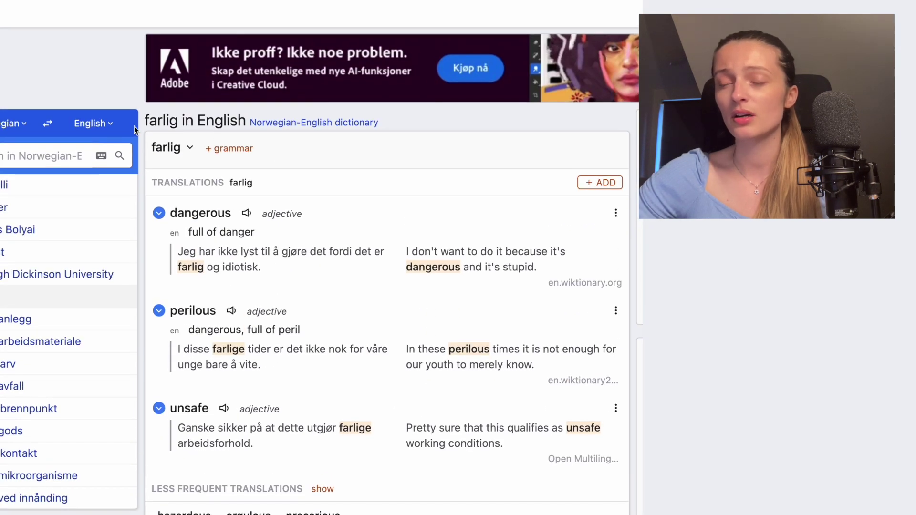
{"action": "scroll", "coordinate": [180, 159], "scroll_direction": "down", "scroll_amount": 3}
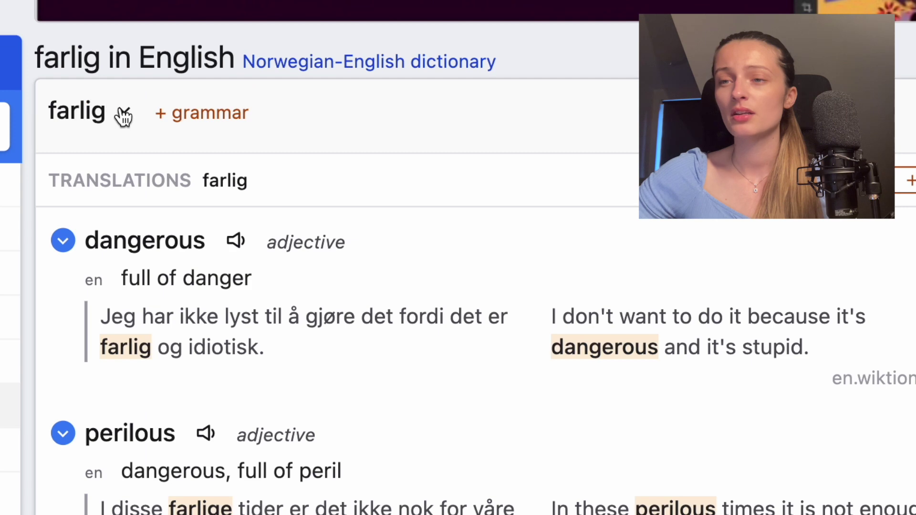
{"action": "left_click", "coordinate": [123, 116]}
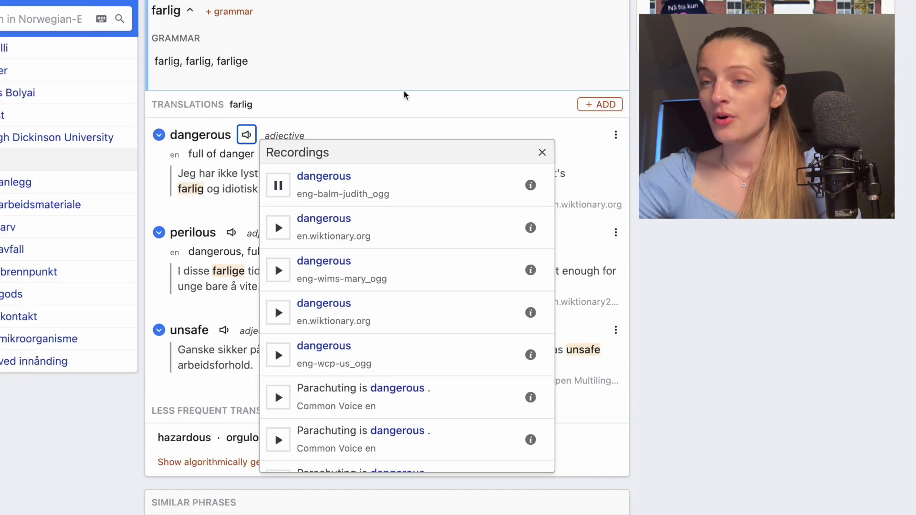
{"action": "left_click", "coordinate": [395, 73]}
Examine the similar phrases and example sentences for "farlig" on Glosbe, loading more examples.
{"action": "scroll", "coordinate": [452, 268], "scroll_direction": "down", "scroll_amount": 8}
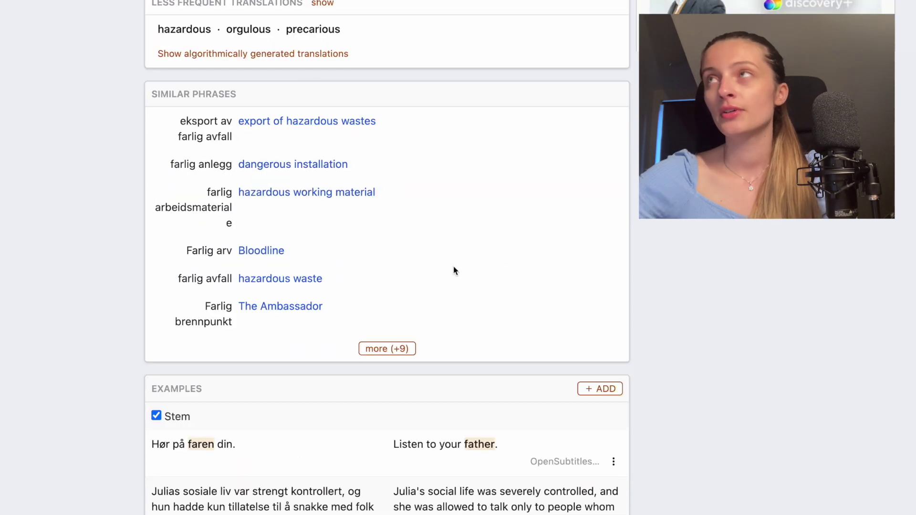
{"action": "scroll", "coordinate": [535, 318], "scroll_direction": "down", "scroll_amount": 6}
{"action": "scroll", "coordinate": [535, 318], "scroll_direction": "down", "scroll_amount": 1}
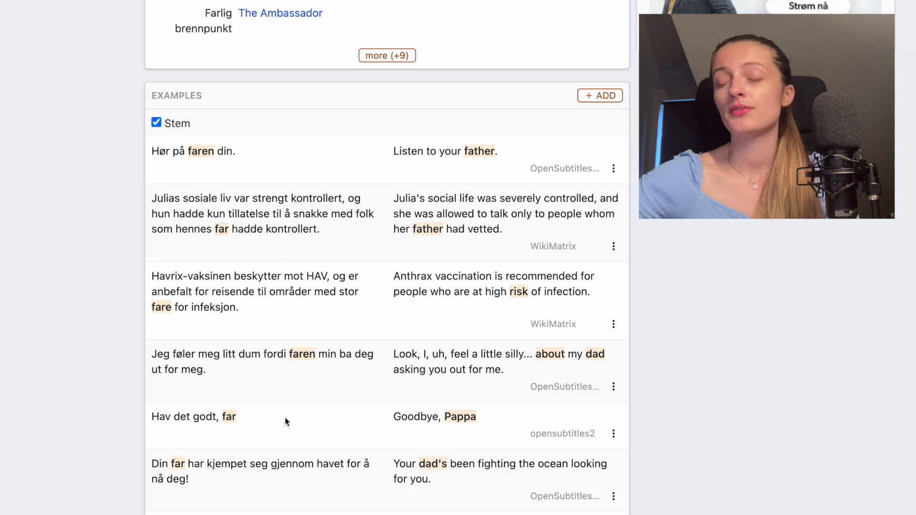
{"action": "scroll", "coordinate": [342, 307], "scroll_direction": "down", "scroll_amount": 20}
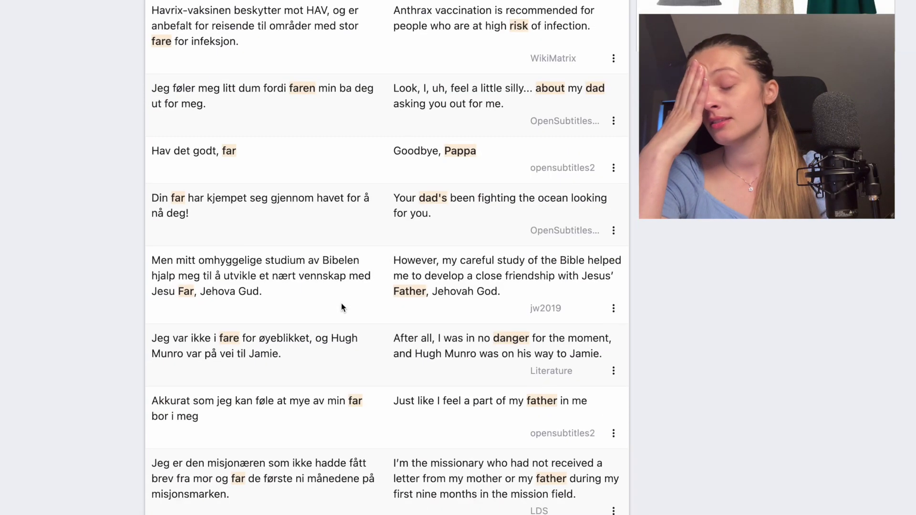
{"action": "scroll", "coordinate": [341, 307], "scroll_direction": "down", "scroll_amount": 15}
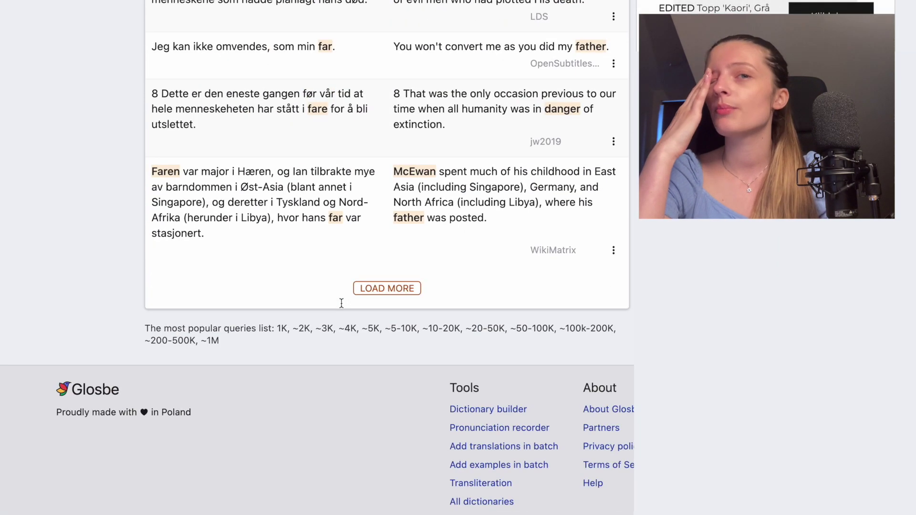
{"action": "left_click", "coordinate": [384, 288]}
{"action": "scroll", "coordinate": [434, 163], "scroll_direction": "down", "scroll_amount": 8}
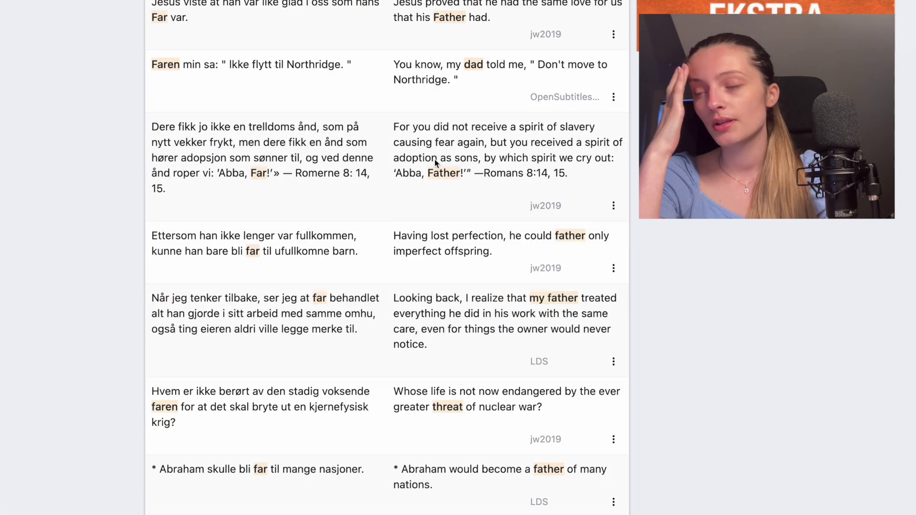
{"action": "scroll", "coordinate": [436, 162], "scroll_direction": "up", "scroll_amount": 20}
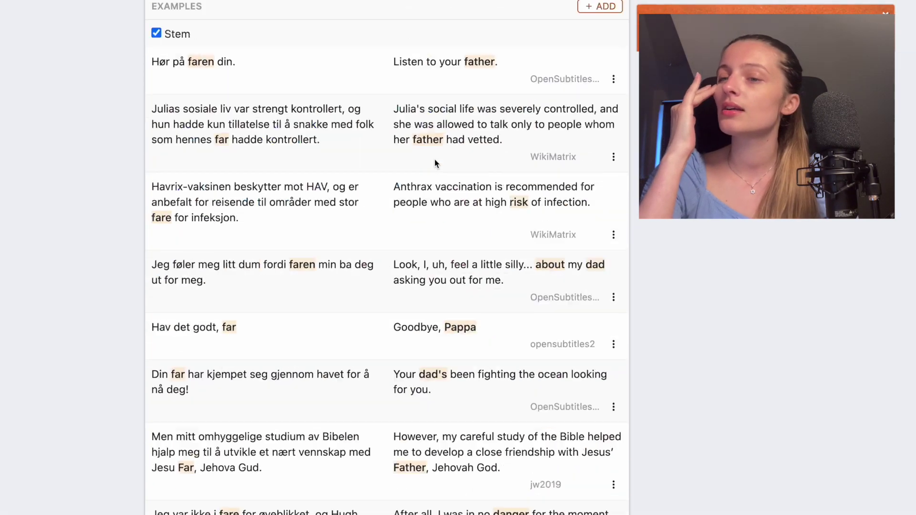
{"action": "scroll", "coordinate": [434, 163], "scroll_direction": "right", "scroll_amount": 1}
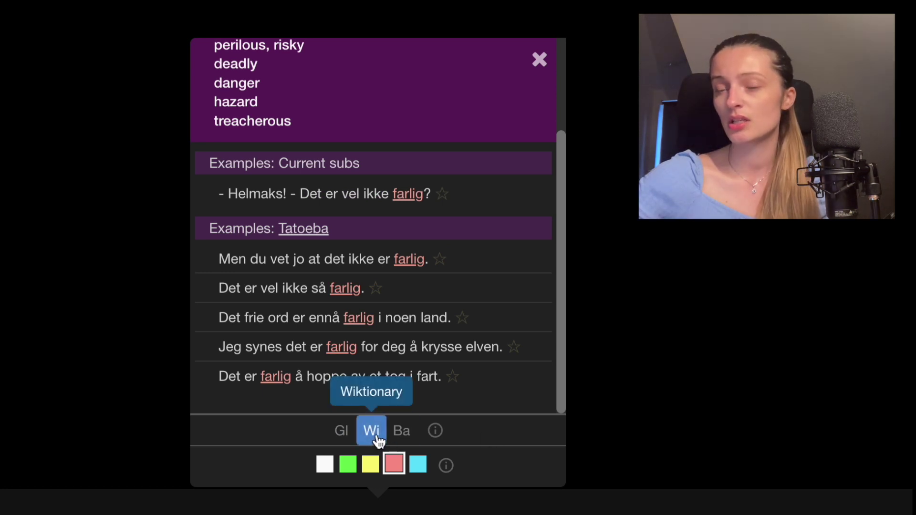
Look up "farlig" on Wiktionary and read the etymology and adjective forms in its Norwegian Bokmål section.
{"action": "left_click", "coordinate": [372, 431]}
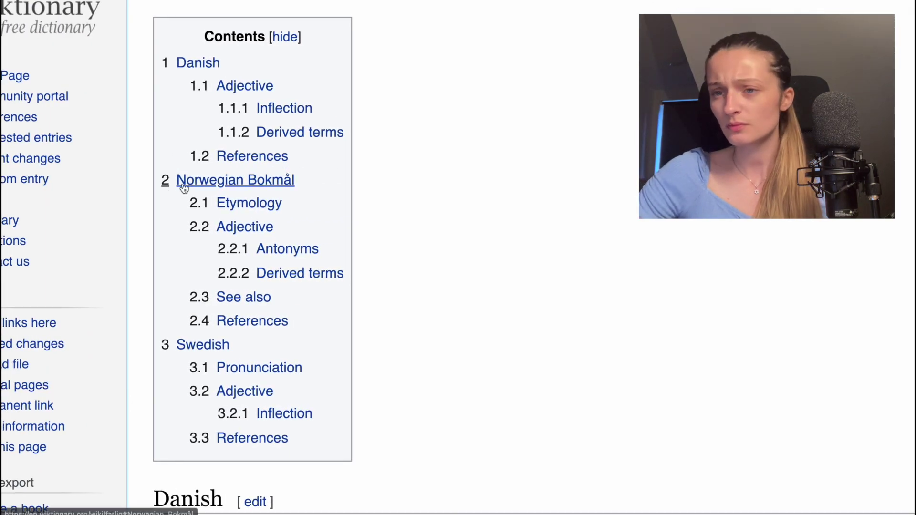
{"action": "left_click", "coordinate": [248, 184]}
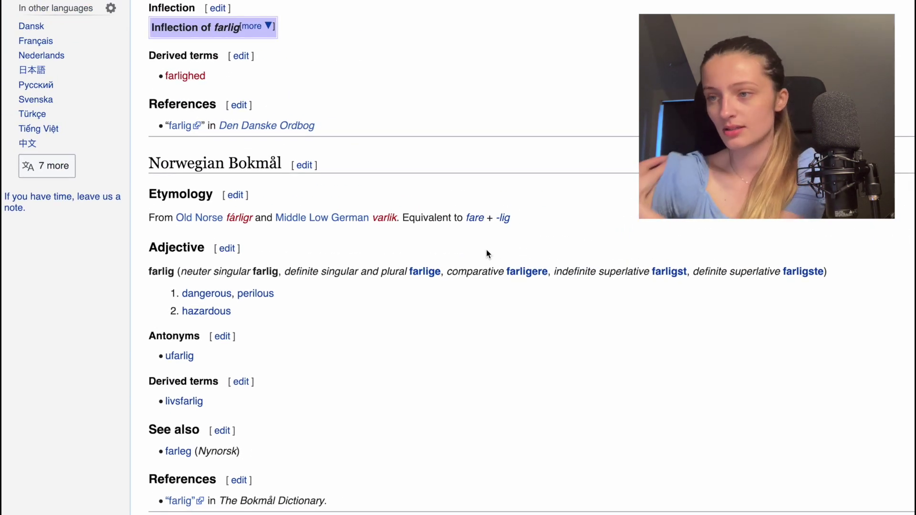
{"action": "scroll", "coordinate": [486, 250], "scroll_direction": "down", "scroll_amount": 3}
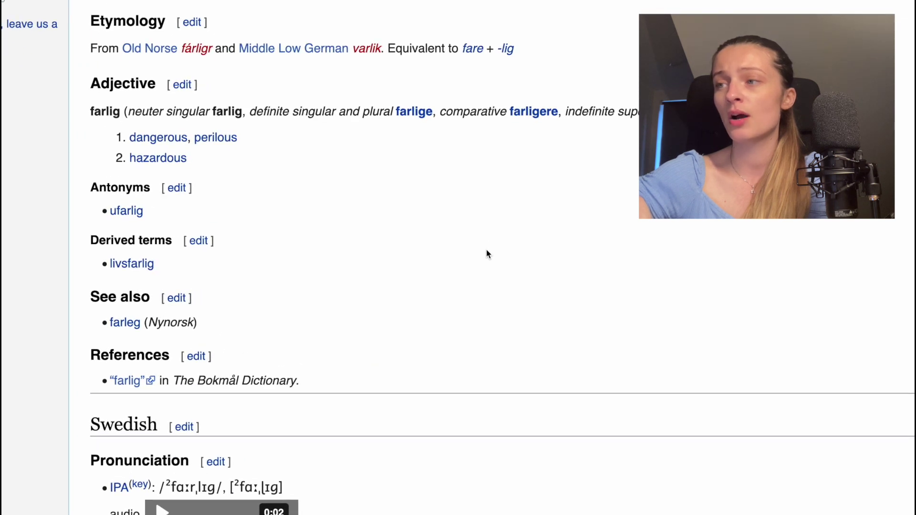
{"action": "scroll", "coordinate": [486, 250], "scroll_direction": "up", "scroll_amount": 1}
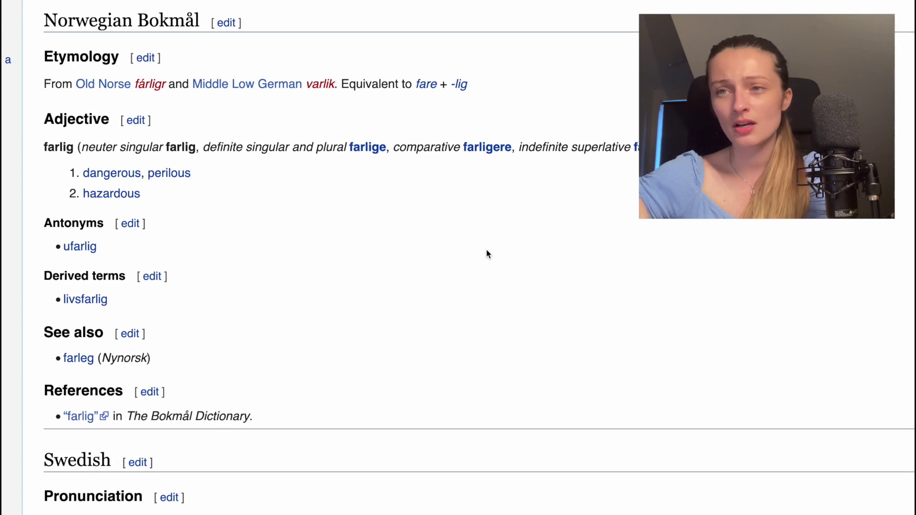
{"action": "scroll", "coordinate": [486, 250], "scroll_direction": "down", "scroll_amount": 1}
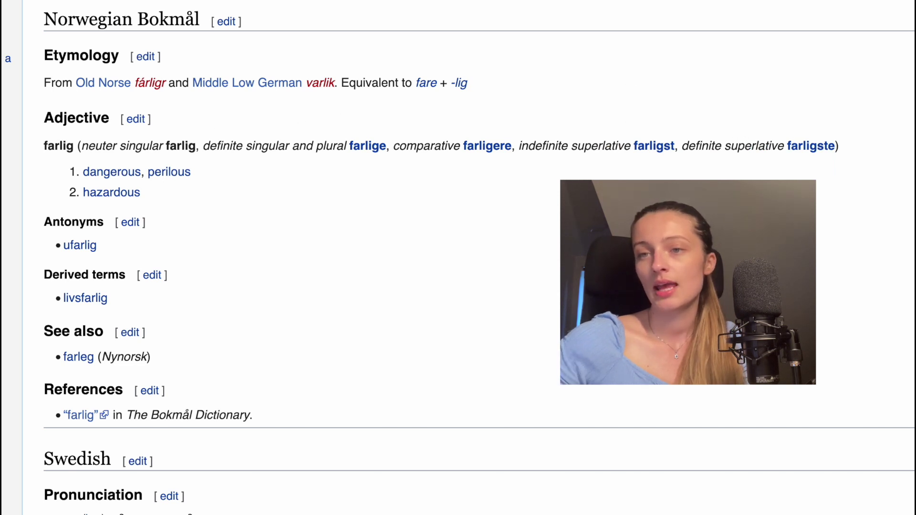
Review the related terms and references for "farlig", and open and read its entry in The Bokmål Dictionary.
{"action": "scroll", "coordinate": [458, 257], "scroll_direction": "down", "scroll_amount": 2}
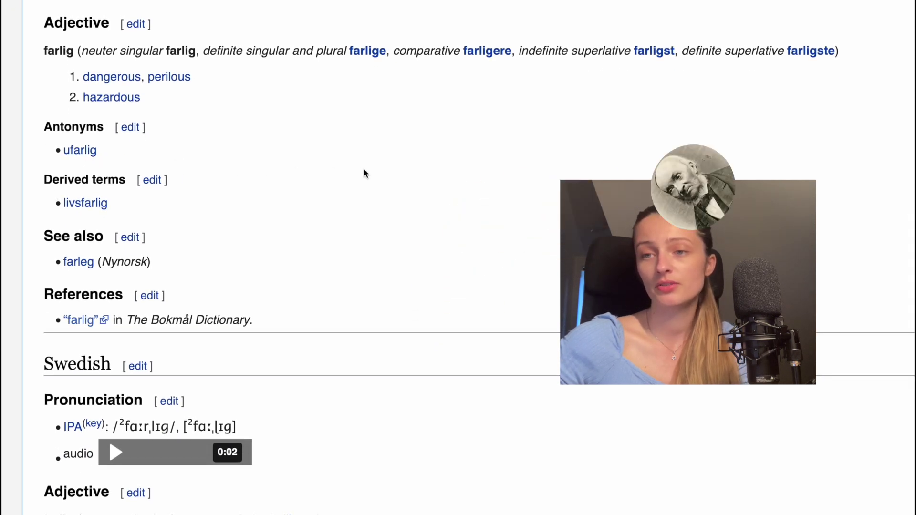
{"action": "scroll", "coordinate": [364, 169], "scroll_direction": "down", "scroll_amount": 2}
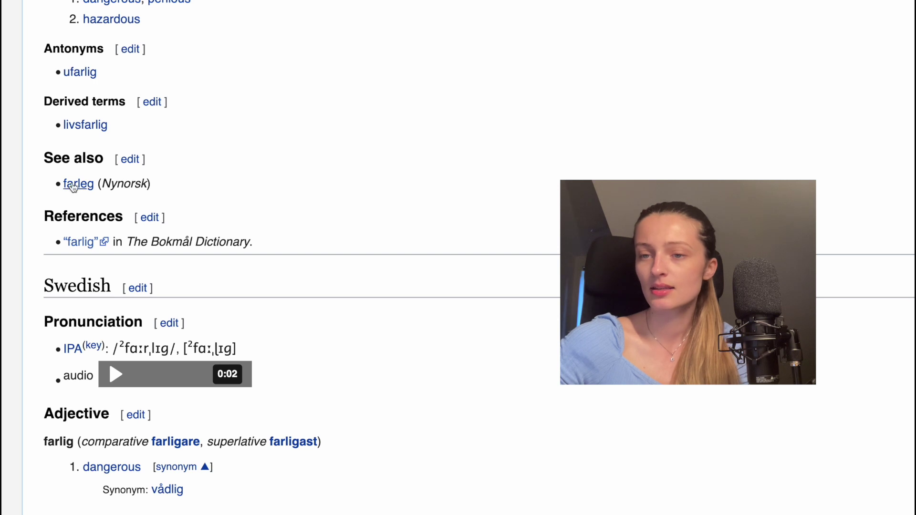
{"action": "scroll", "coordinate": [425, 213], "scroll_direction": "down", "scroll_amount": 2}
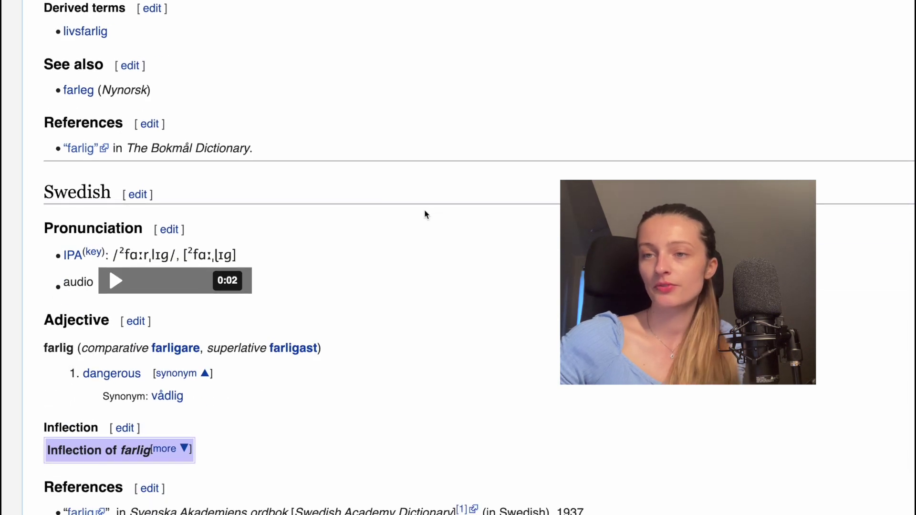
{"action": "left_click", "coordinate": [97, 149]}
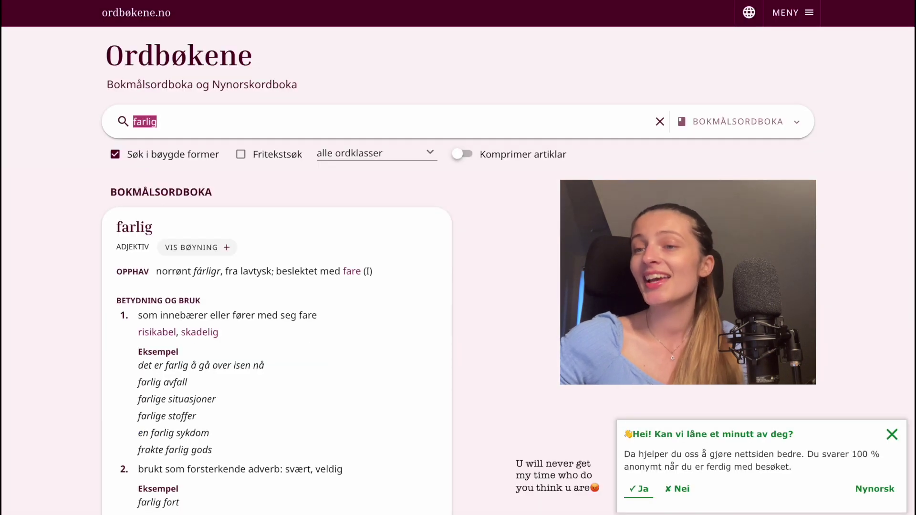
{"action": "scroll", "coordinate": [430, 453], "scroll_direction": "down", "scroll_amount": 4}
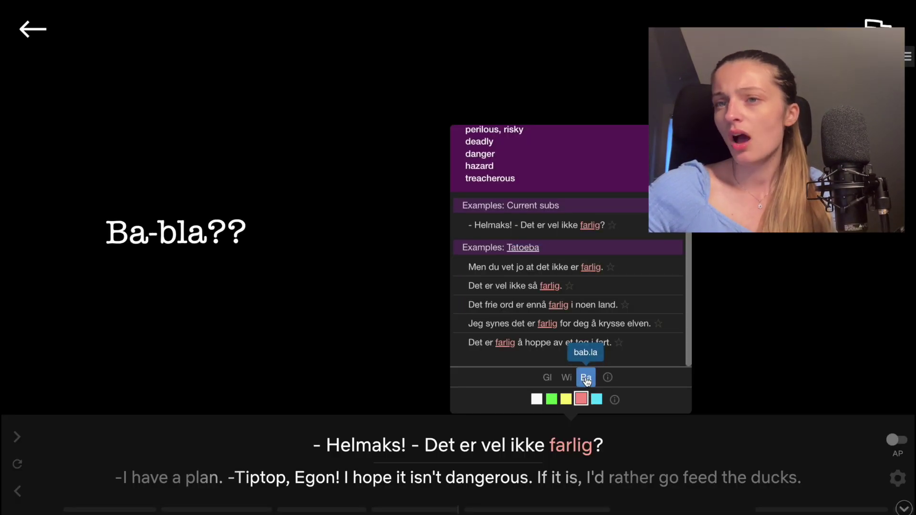
Look up "farlig" on bab.la from the dictionary popup and review its translations, context sentences and monolingual examples.
{"action": "left_click", "coordinate": [587, 379]}
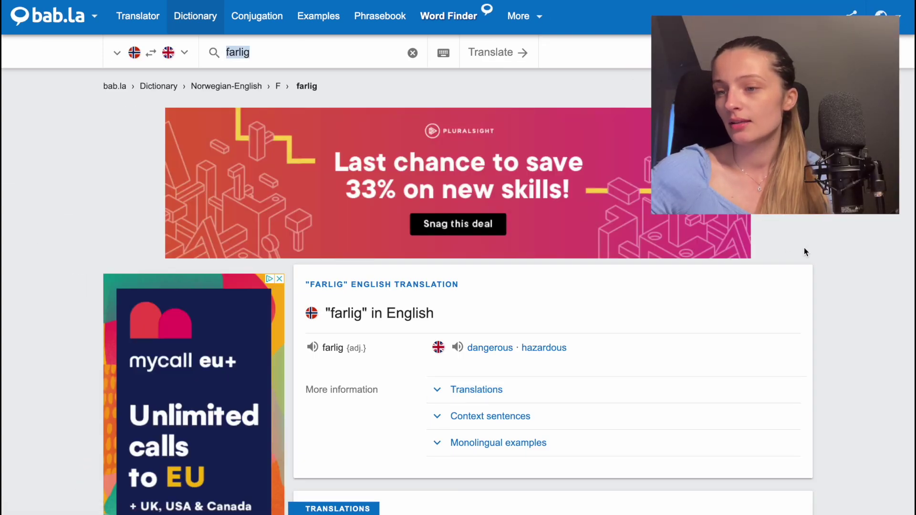
{"action": "scroll", "coordinate": [756, 340], "scroll_direction": "down", "scroll_amount": 4}
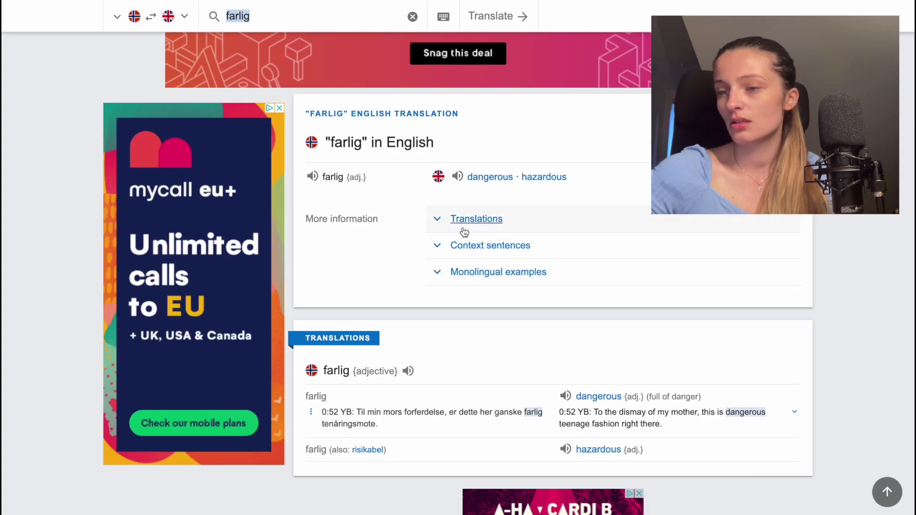
{"action": "left_click", "coordinate": [443, 221]}
{"action": "scroll", "coordinate": [442, 222], "scroll_direction": "down", "scroll_amount": 7}
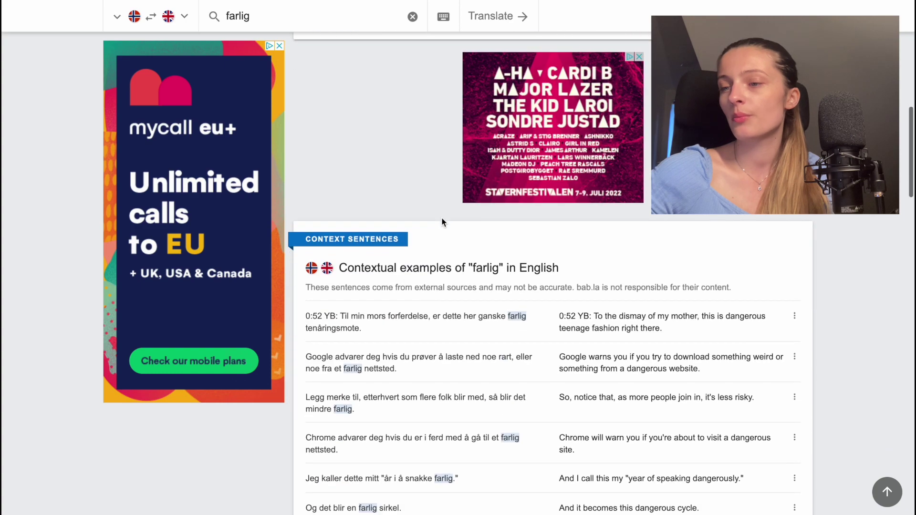
{"action": "scroll", "coordinate": [441, 222], "scroll_direction": "down", "scroll_amount": 15}
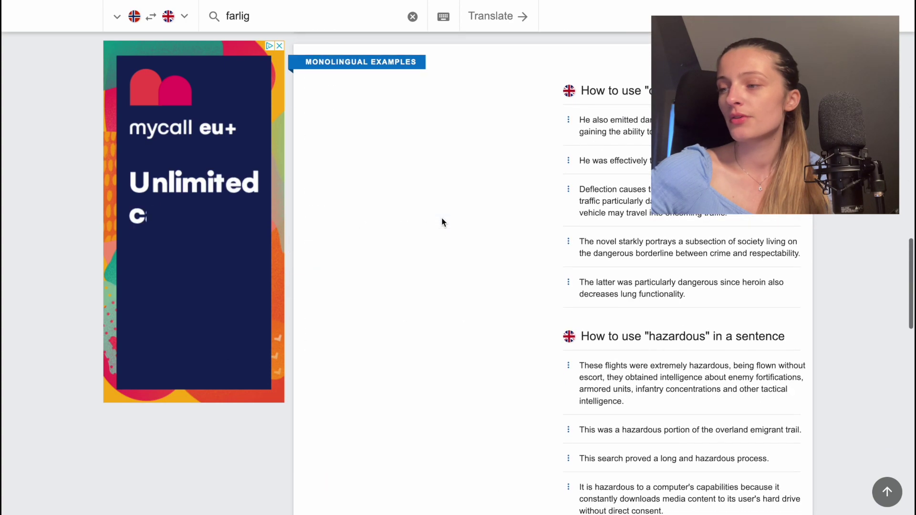
{"action": "scroll", "coordinate": [442, 221], "scroll_direction": "down", "scroll_amount": 12}
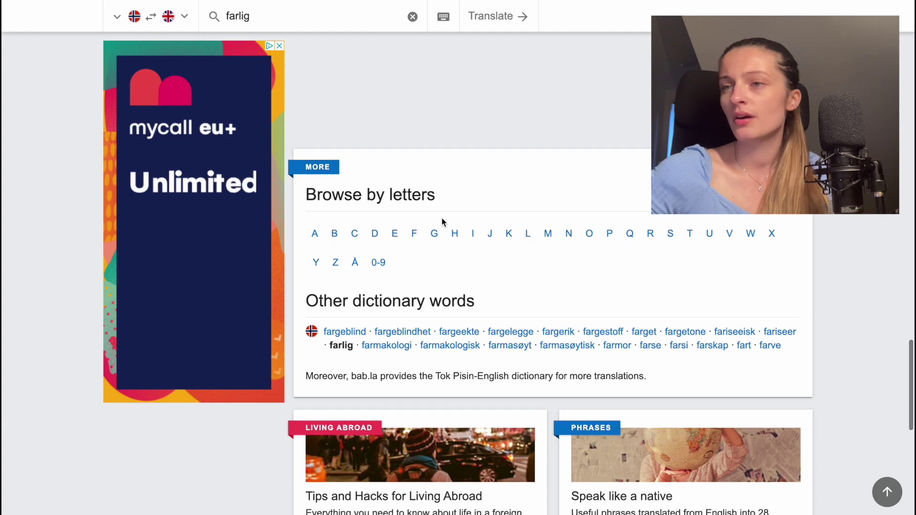
{"action": "scroll", "coordinate": [442, 221], "scroll_direction": "up", "scroll_amount": 20}
{"action": "scroll", "coordinate": [442, 222], "scroll_direction": "up", "scroll_amount": 10}
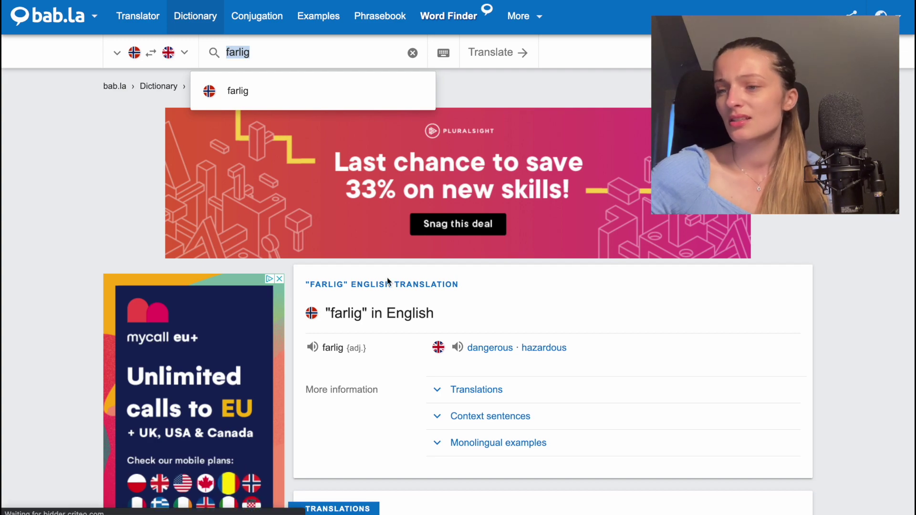
{"action": "scroll", "coordinate": [490, 367], "scroll_direction": "down", "scroll_amount": 5}
{"action": "scroll", "coordinate": [588, 164], "scroll_direction": "down", "scroll_amount": 12}
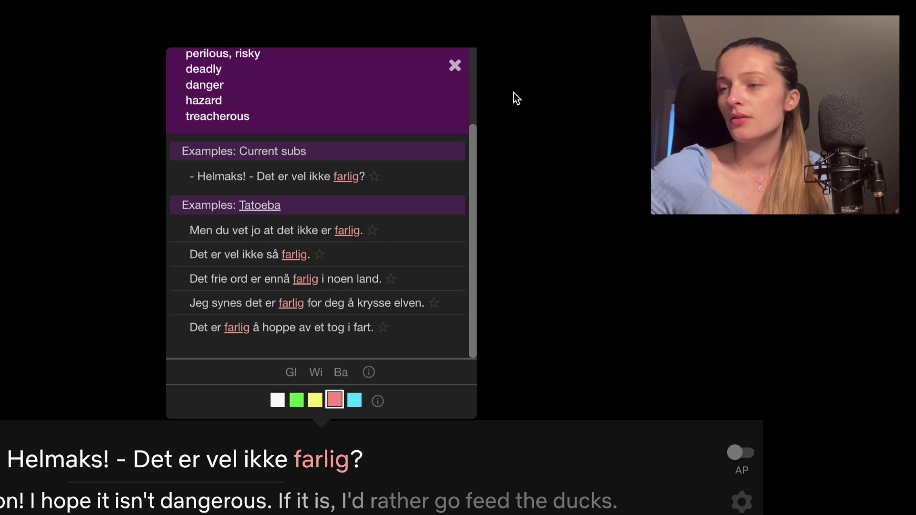
Review the translations of "farlig" and its example sentences in the dictionary popup, checking the translation of "Det frie ord er ennå farlig i noen land.".
{"action": "scroll", "coordinate": [390, 127], "scroll_direction": "up", "scroll_amount": 3}
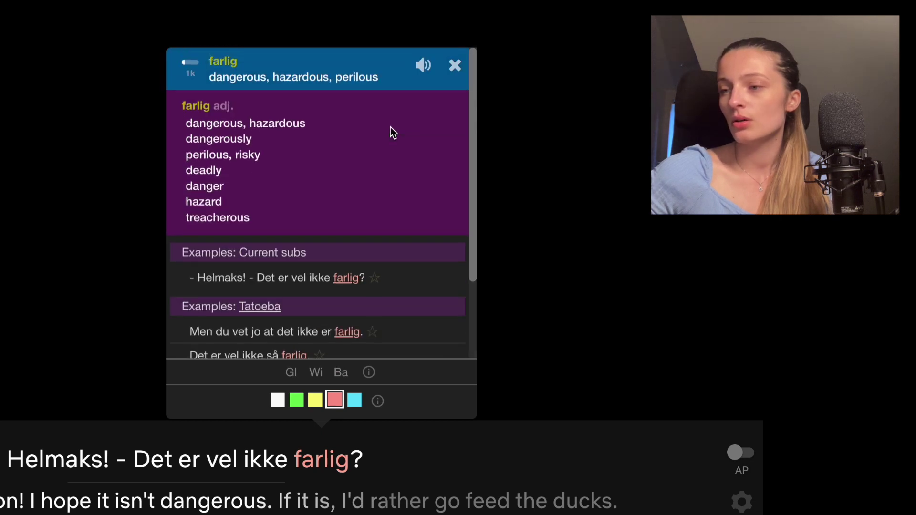
{"action": "scroll", "coordinate": [390, 211], "scroll_direction": "down", "scroll_amount": 2}
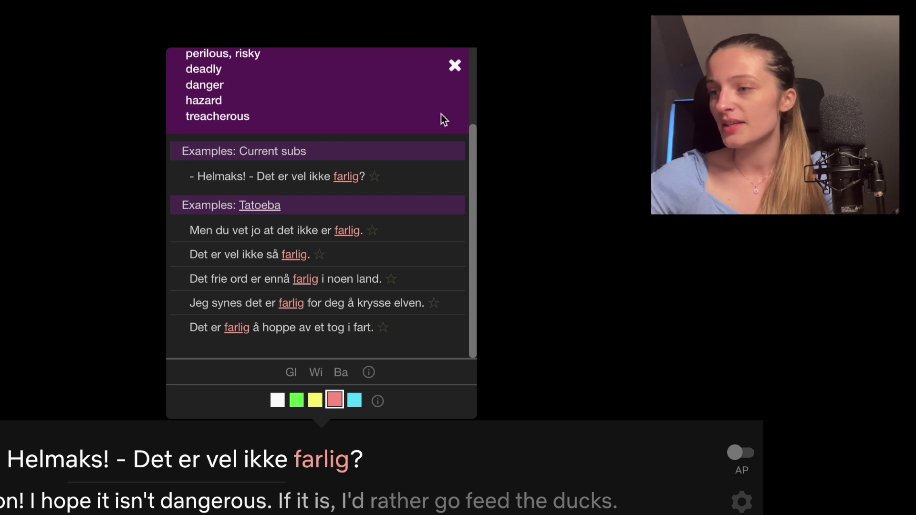
{"action": "scroll", "coordinate": [417, 218], "scroll_direction": "up", "scroll_amount": 2}
{"action": "scroll", "coordinate": [417, 217], "scroll_direction": "down", "scroll_amount": 2}
{"action": "mouse_move", "coordinate": [262, 284]}
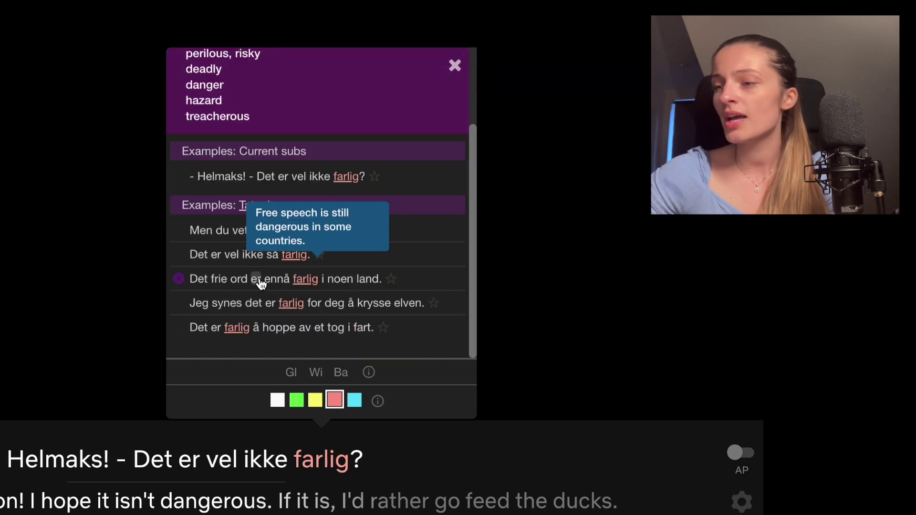
{"action": "scroll", "coordinate": [290, 127], "scroll_direction": "up", "scroll_amount": 2}
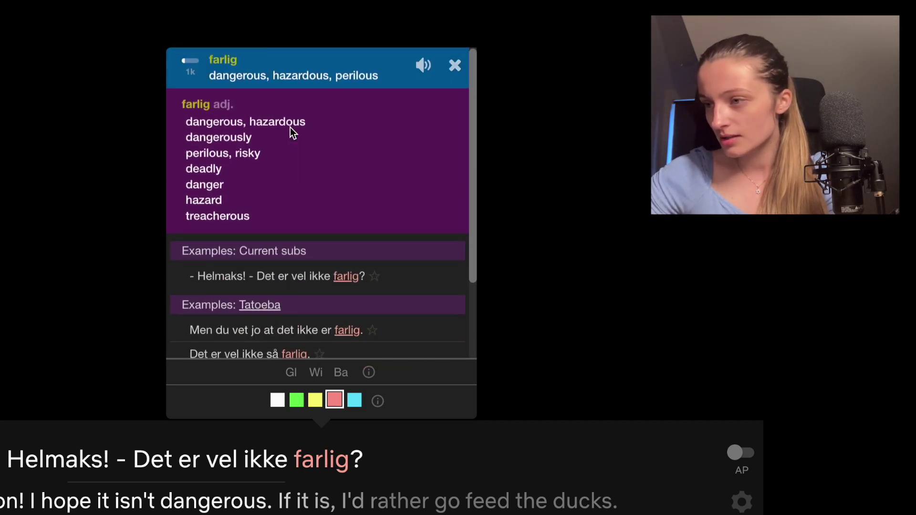
Save the current subtitle line "- Helmaks! - Det er vel ikke farlig?" as a starred phrase.
{"action": "mouse_move", "coordinate": [450, 265]}
{"action": "scroll", "coordinate": [450, 270], "scroll_direction": "down", "scroll_amount": 1}
{"action": "mouse_move", "coordinate": [398, 210]}
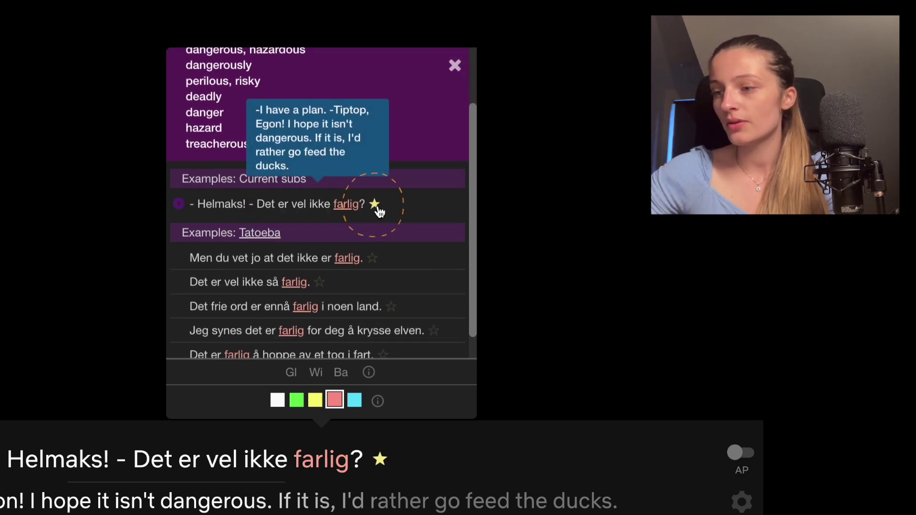
{"action": "left_click", "coordinate": [380, 459]}
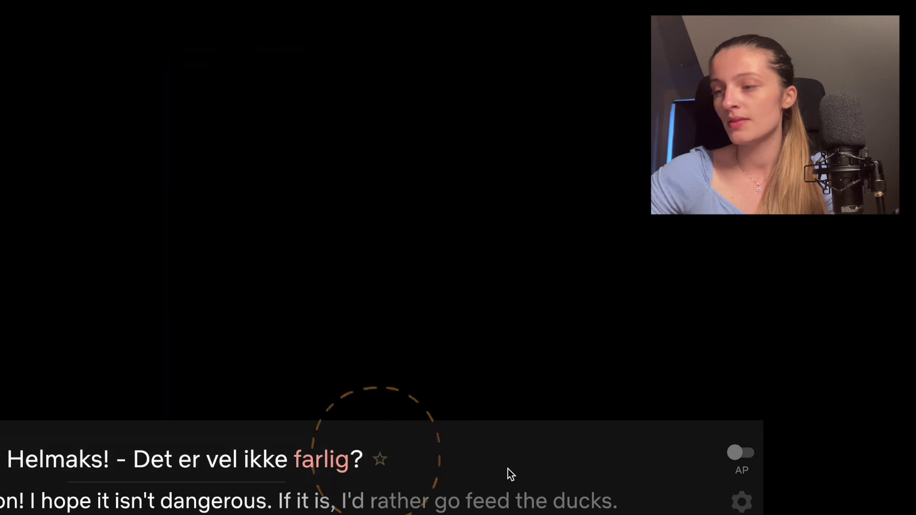
{"action": "left_click", "coordinate": [381, 459]}
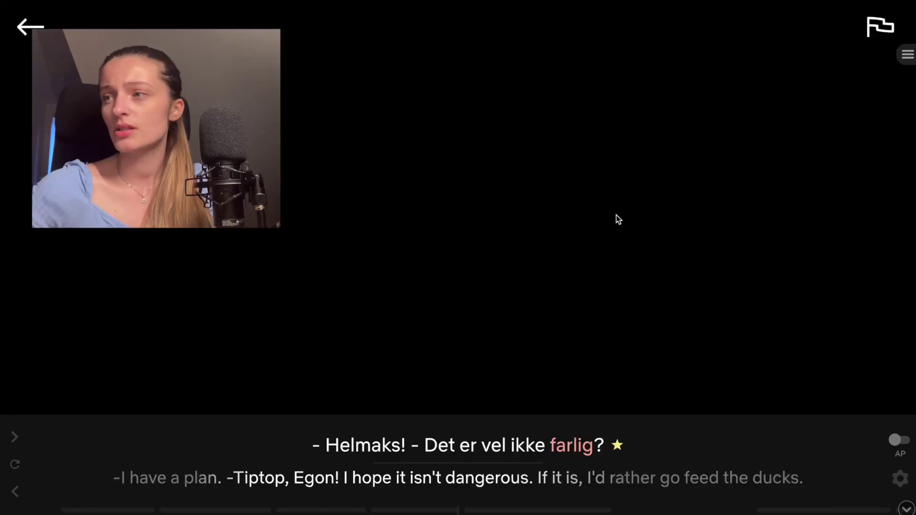
Open the full subtitle list and check the translations of the lines around the starred phrase, including the word "Bare".
{"action": "left_click", "coordinate": [907, 55]}
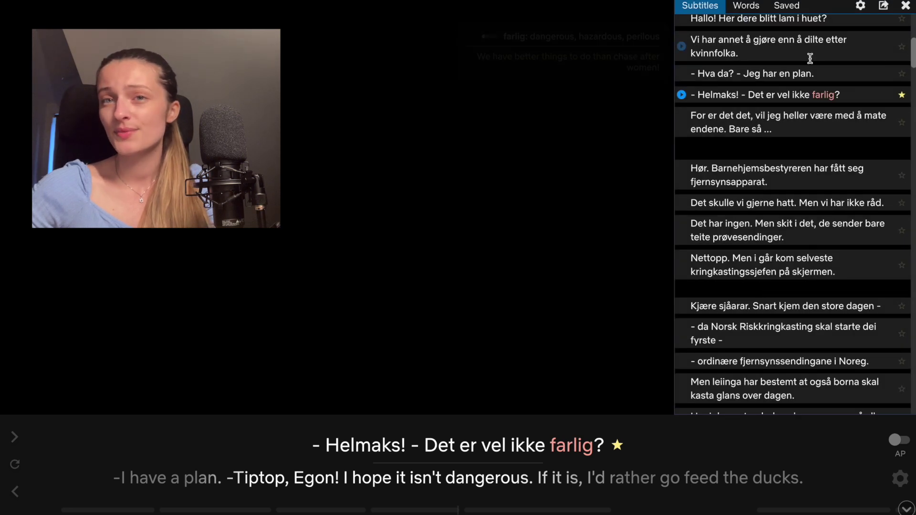
{"action": "scroll", "coordinate": [802, 153], "scroll_direction": "up", "scroll_amount": 1}
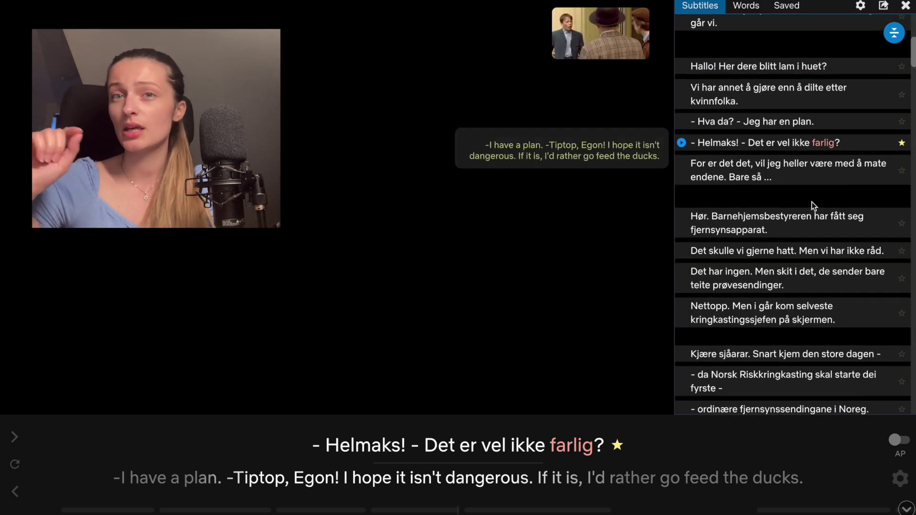
{"action": "mouse_move", "coordinate": [785, 222]}
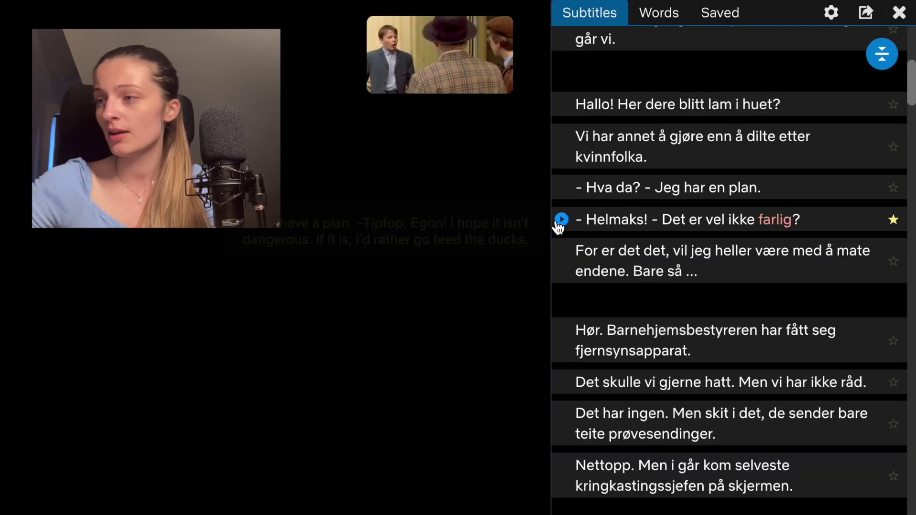
{"action": "mouse_move", "coordinate": [614, 229]}
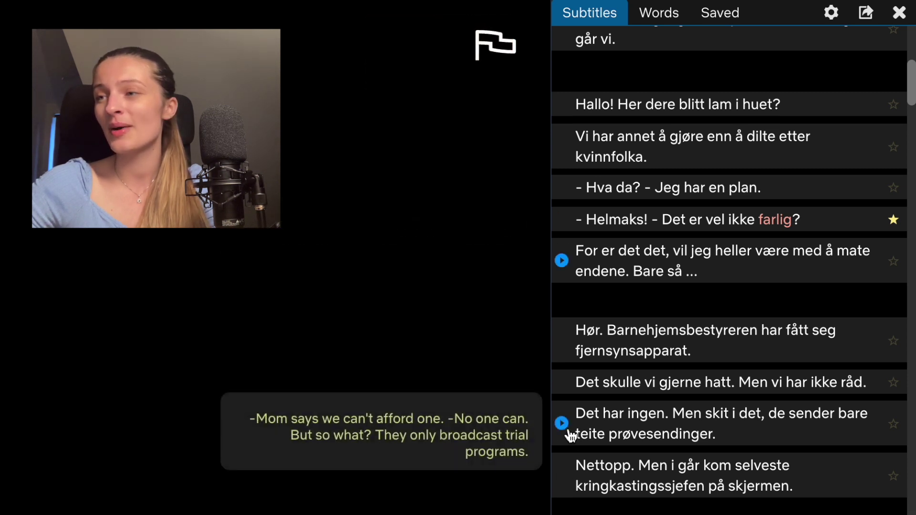
{"action": "mouse_move", "coordinate": [563, 107]}
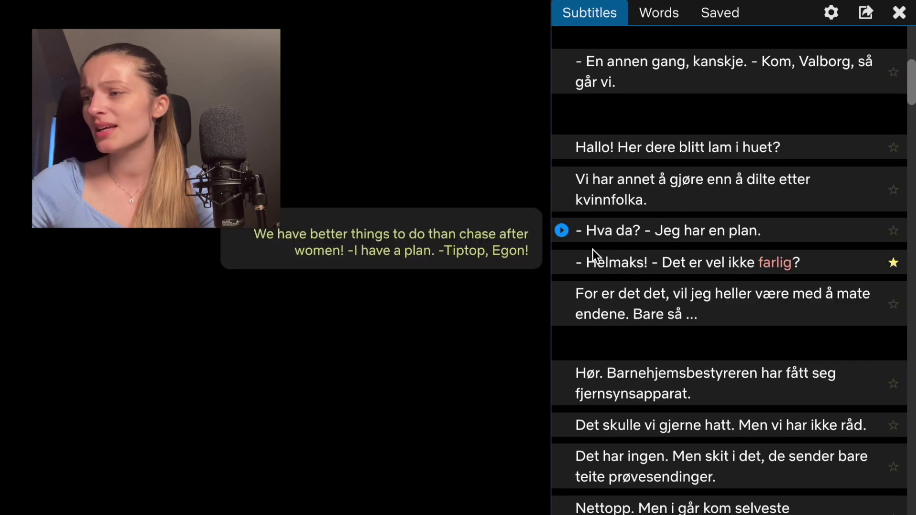
{"action": "mouse_move", "coordinate": [666, 314]}
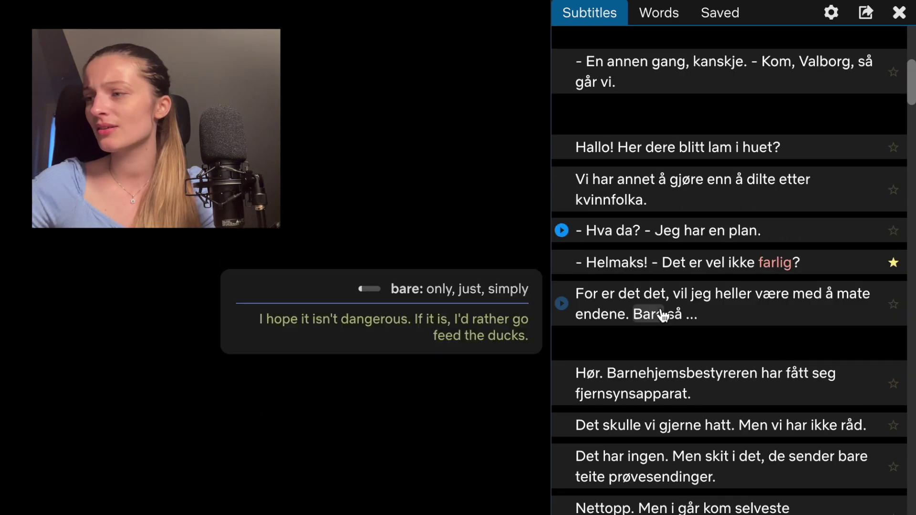
Browse the subtitle list for translations of further lines and single words, such as "vel" in the starred phrase.
{"action": "scroll", "coordinate": [668, 396], "scroll_direction": "down", "scroll_amount": 4}
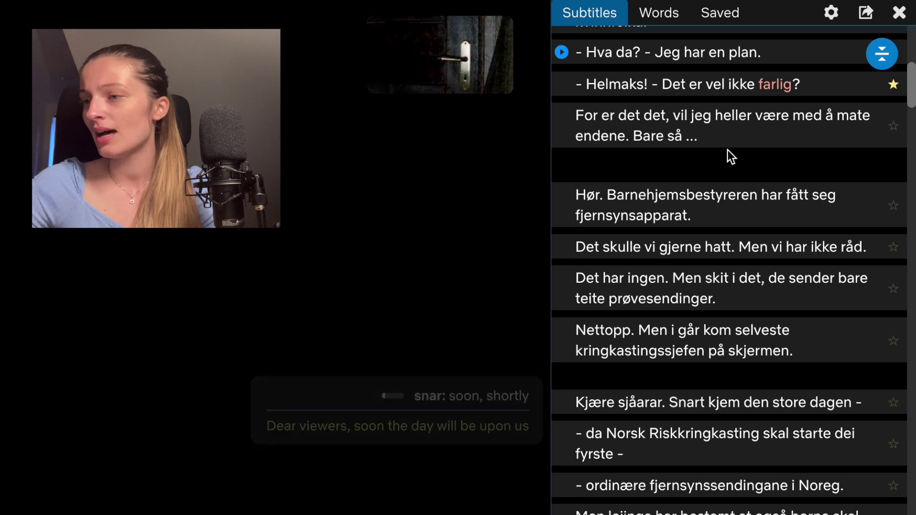
{"action": "scroll", "coordinate": [728, 152], "scroll_direction": "up", "scroll_amount": 5}
{"action": "mouse_move", "coordinate": [742, 333]}
{"action": "mouse_move", "coordinate": [713, 334]}
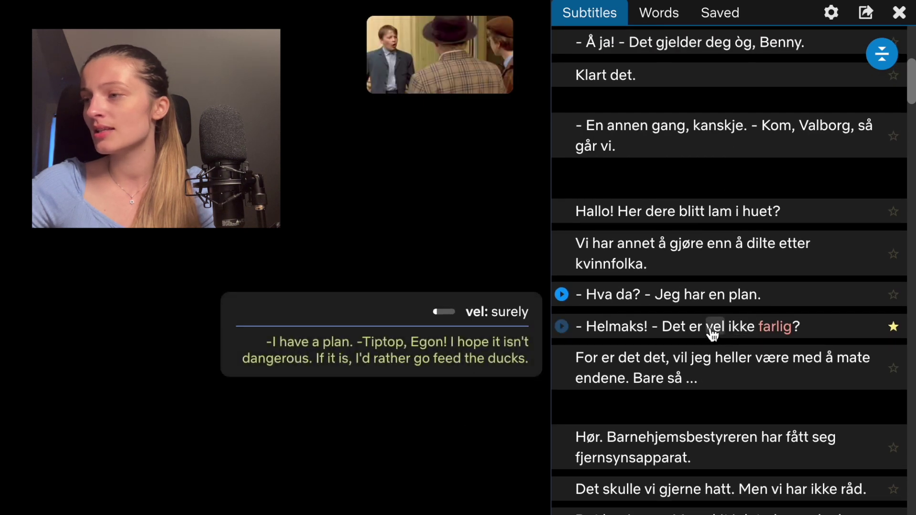
{"action": "mouse_move", "coordinate": [632, 329]}
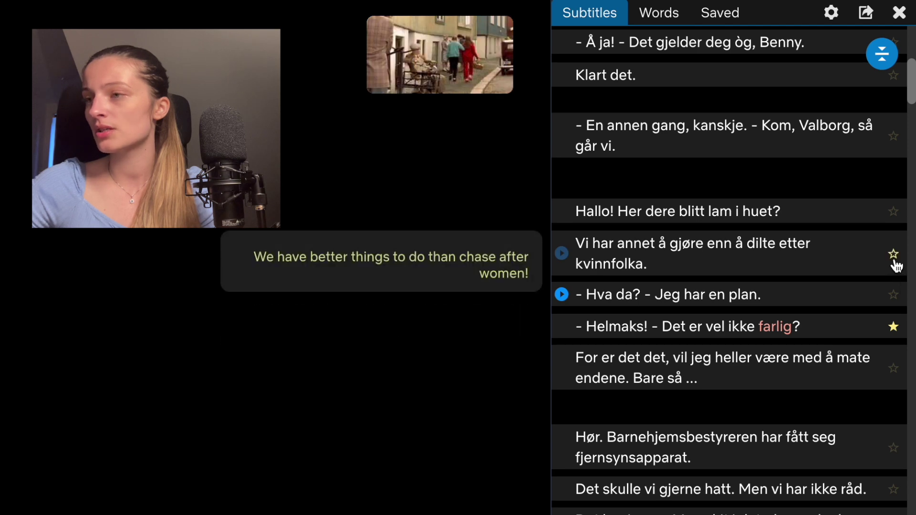
{"action": "scroll", "coordinate": [764, 430], "scroll_direction": "down", "scroll_amount": 4}
{"action": "mouse_move", "coordinate": [764, 430]}
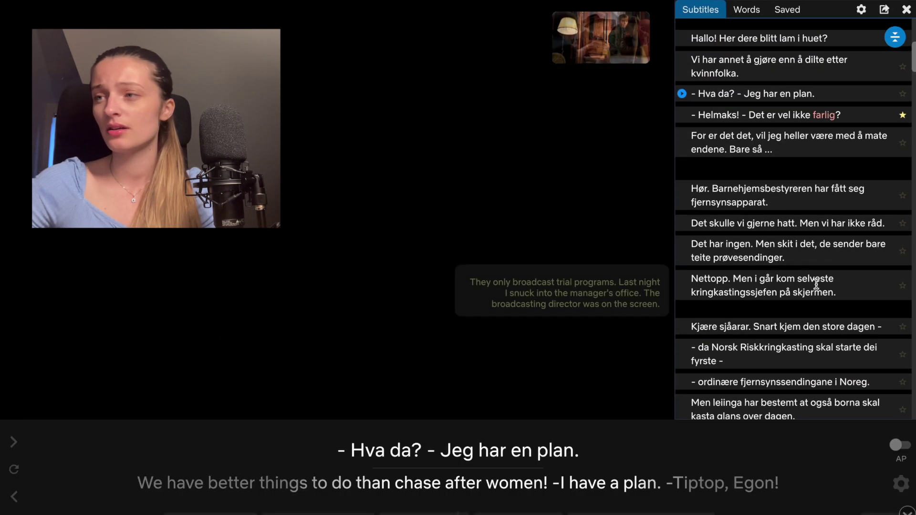
{"action": "mouse_move", "coordinate": [816, 285]}
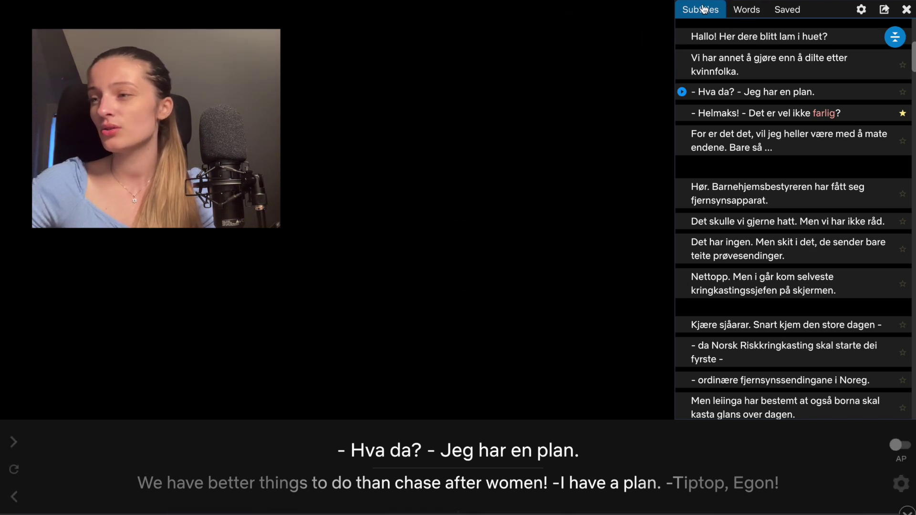
Open the episode's word list and look through its vocabulary from Level 1 to Level 8.
{"action": "left_click", "coordinate": [748, 13]}
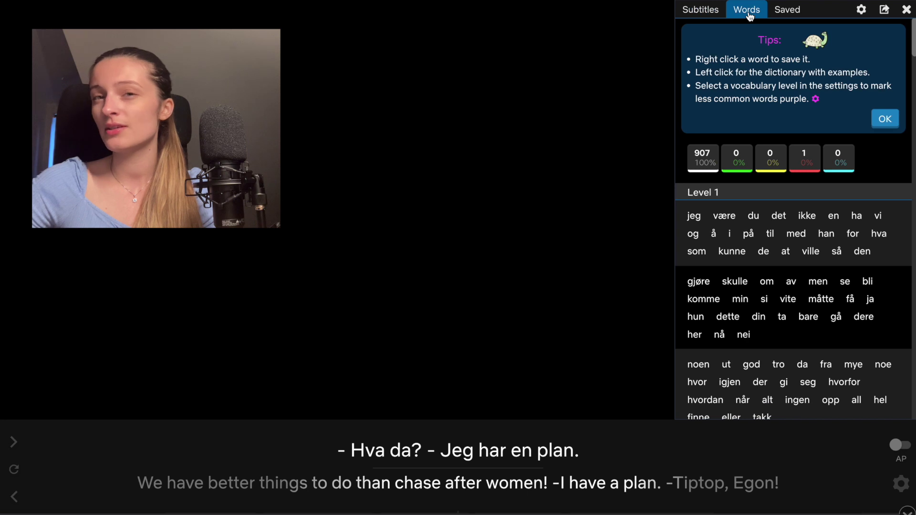
{"action": "scroll", "coordinate": [726, 272], "scroll_direction": "down", "scroll_amount": 2}
{"action": "mouse_move", "coordinate": [726, 273]}
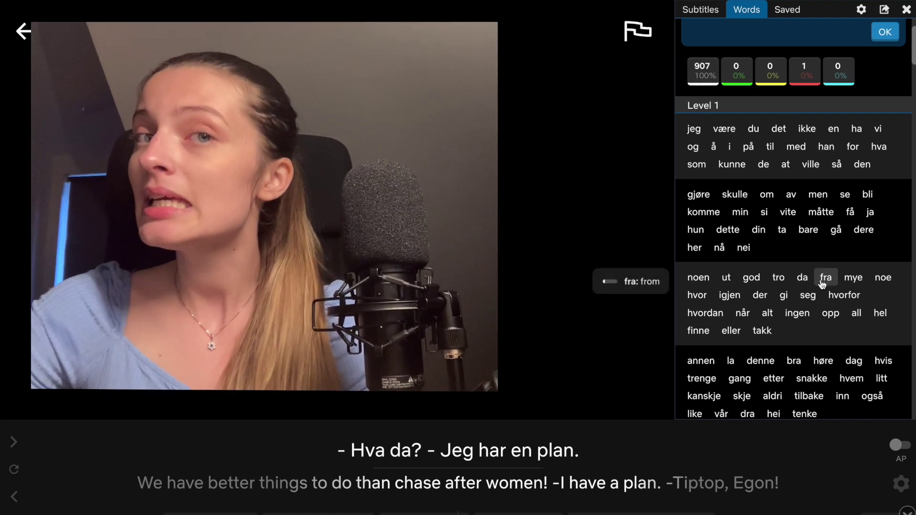
{"action": "scroll", "coordinate": [821, 285], "scroll_direction": "down", "scroll_amount": 1}
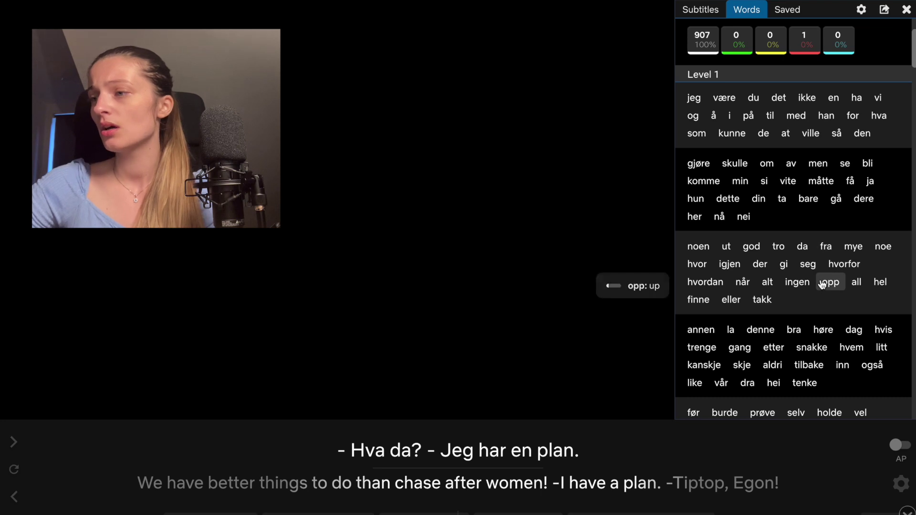
{"action": "scroll", "coordinate": [822, 285], "scroll_direction": "down", "scroll_amount": 10}
{"action": "scroll", "coordinate": [821, 285], "scroll_direction": "down", "scroll_amount": 15}
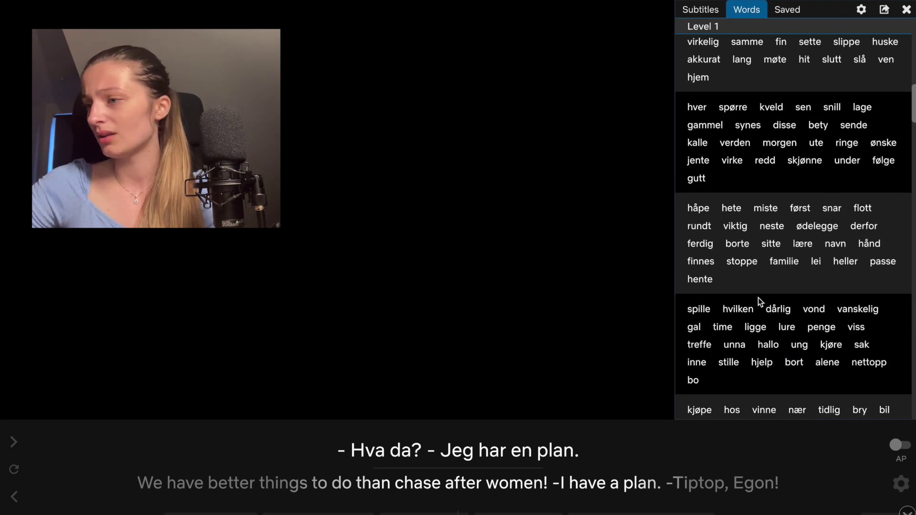
{"action": "mouse_move", "coordinate": [751, 228]}
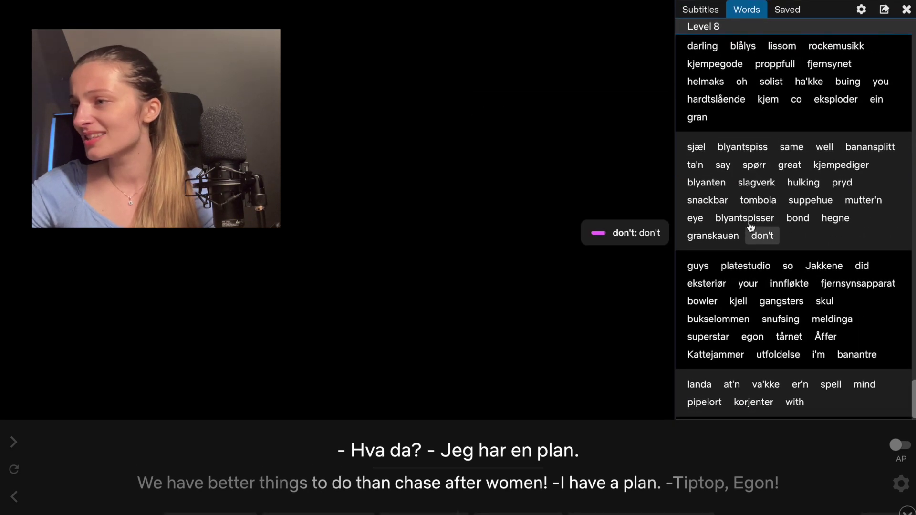
Look up "flyskrekk" from the Level 8 words and read its example from the current subtitles, closing its dictionary entry when done.
{"action": "scroll", "coordinate": [751, 227], "scroll_direction": "up", "scroll_amount": 2}
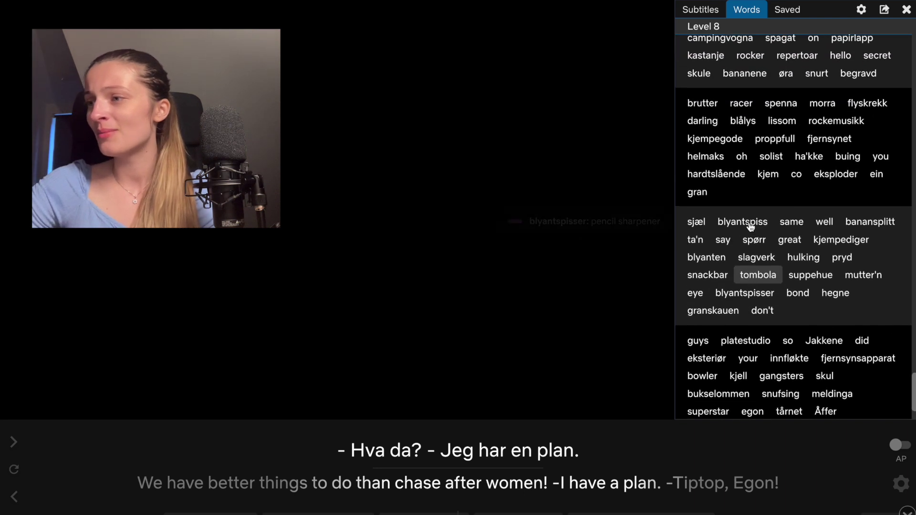
{"action": "mouse_move", "coordinate": [873, 111]}
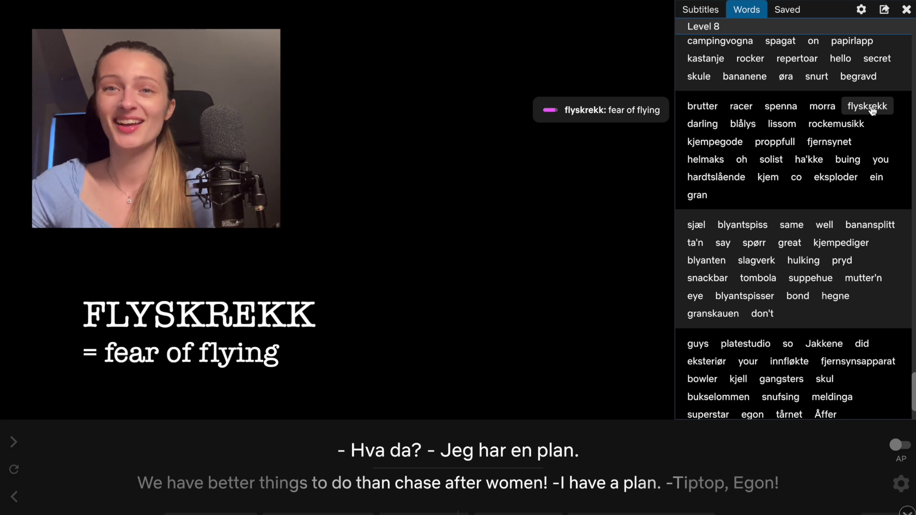
{"action": "left_click", "coordinate": [873, 111]}
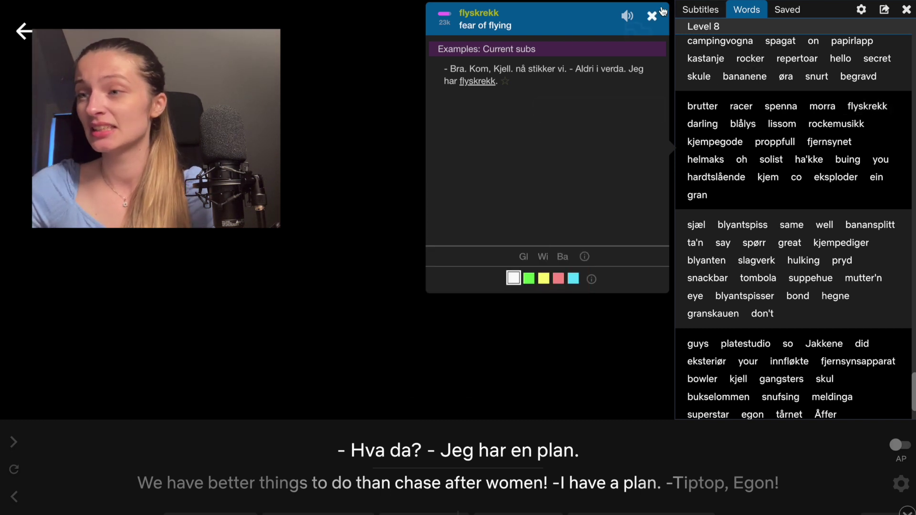
{"action": "mouse_move", "coordinate": [446, 80]}
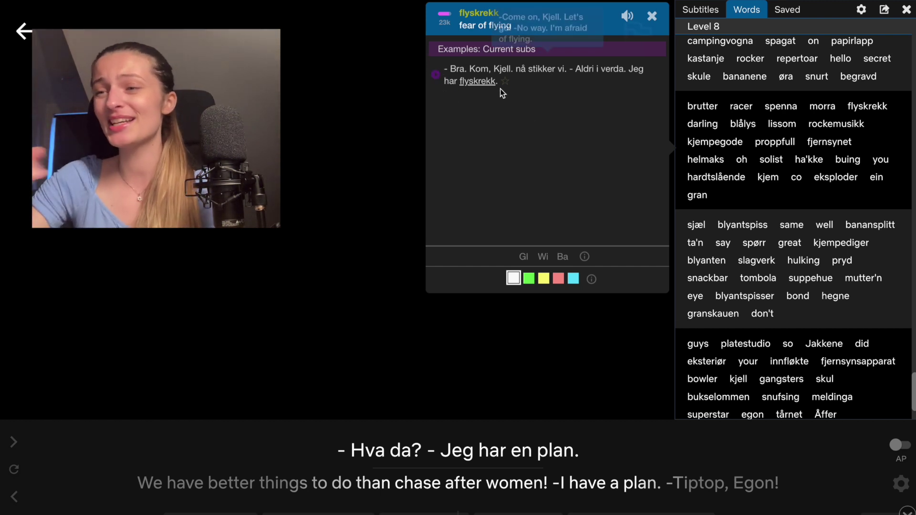
{"action": "left_click", "coordinate": [654, 18]}
Dismiss the word list tips, try the colour filters, and hide the white words so only colour-marked ones are listed.
{"action": "scroll", "coordinate": [779, 119], "scroll_direction": "up", "scroll_amount": 15}
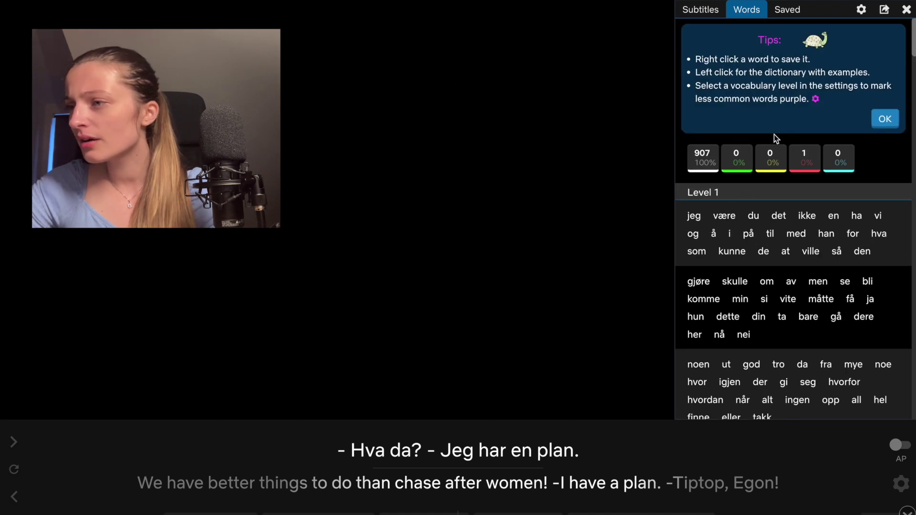
{"action": "left_click", "coordinate": [885, 120]}
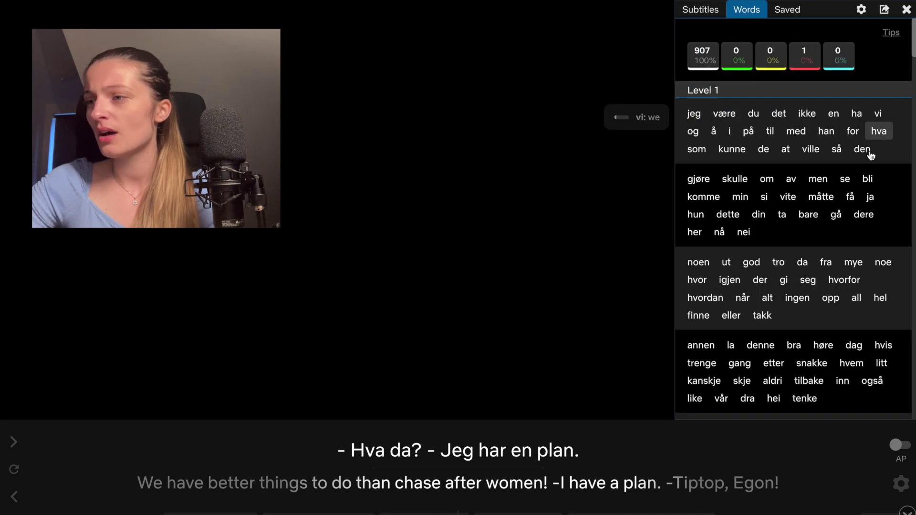
{"action": "left_click", "coordinate": [701, 54]}
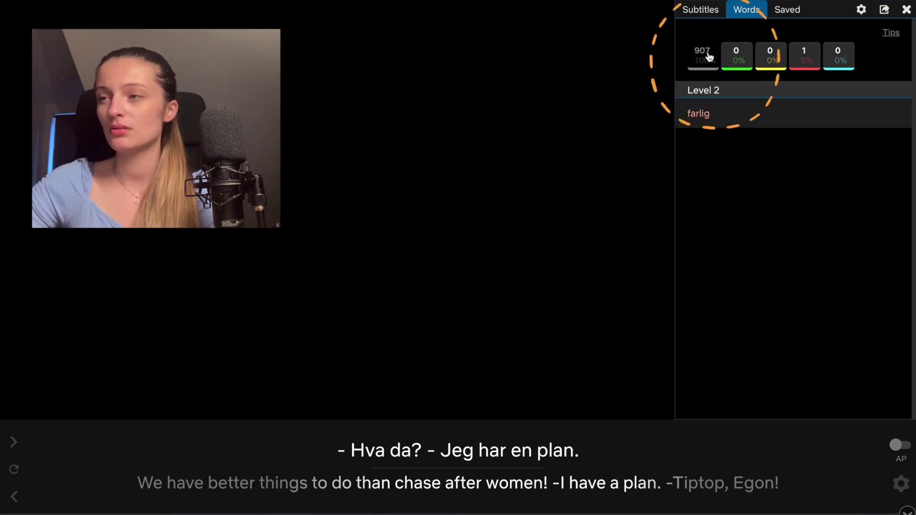
{"action": "left_click", "coordinate": [709, 56]}
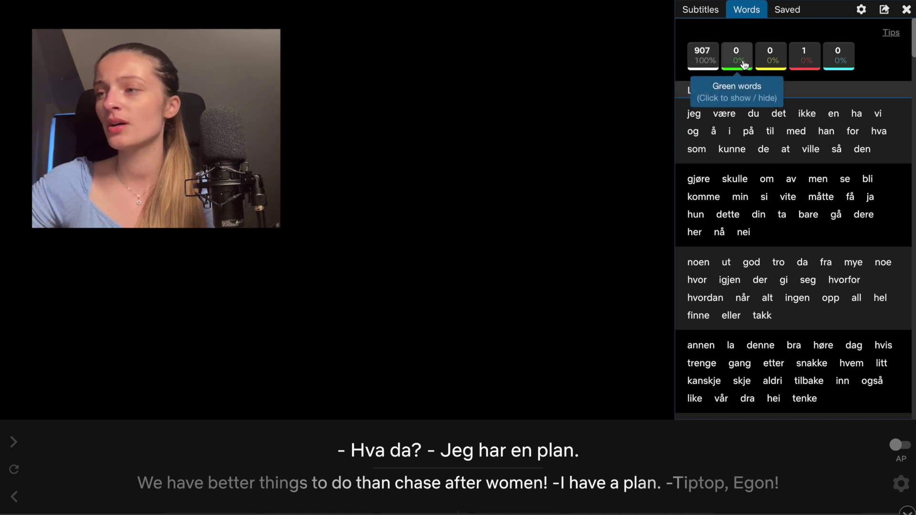
{"action": "left_click", "coordinate": [805, 60]}
{"action": "left_click", "coordinate": [806, 57]}
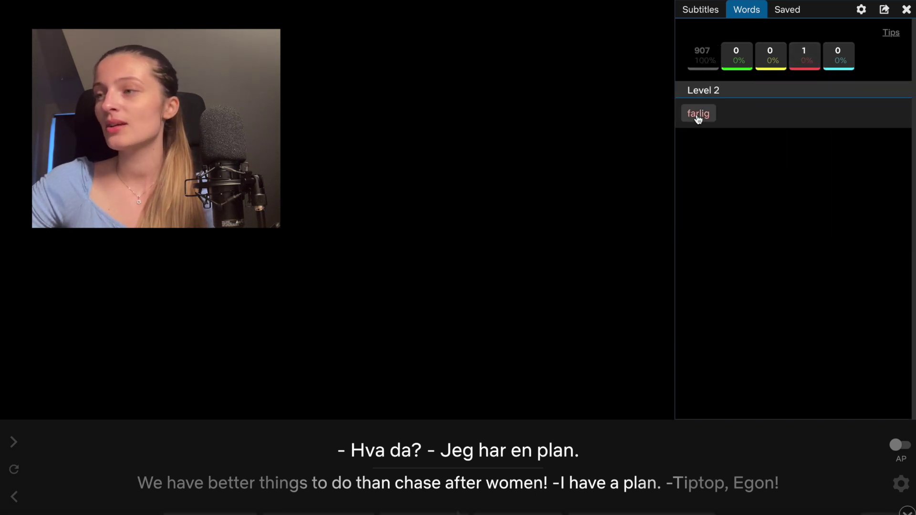
{"action": "mouse_move", "coordinate": [700, 118]}
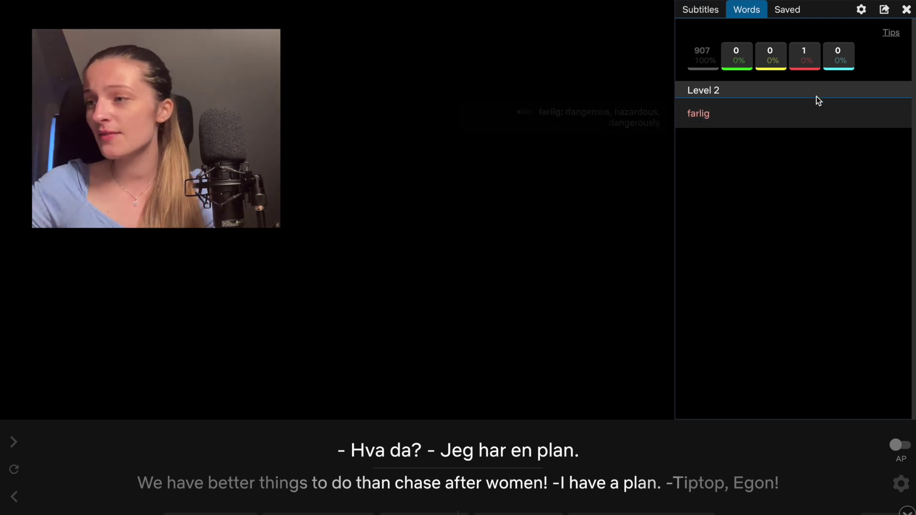
Open the saved items and check the translation of the saved line "- Helmaks! - Det er vel ikke farlig?".
{"action": "left_click", "coordinate": [788, 16]}
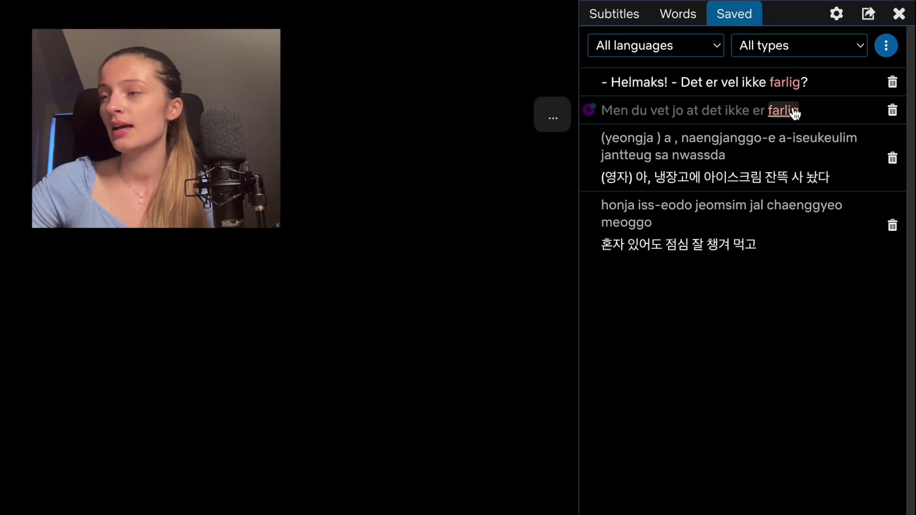
{"action": "mouse_move", "coordinate": [802, 82]}
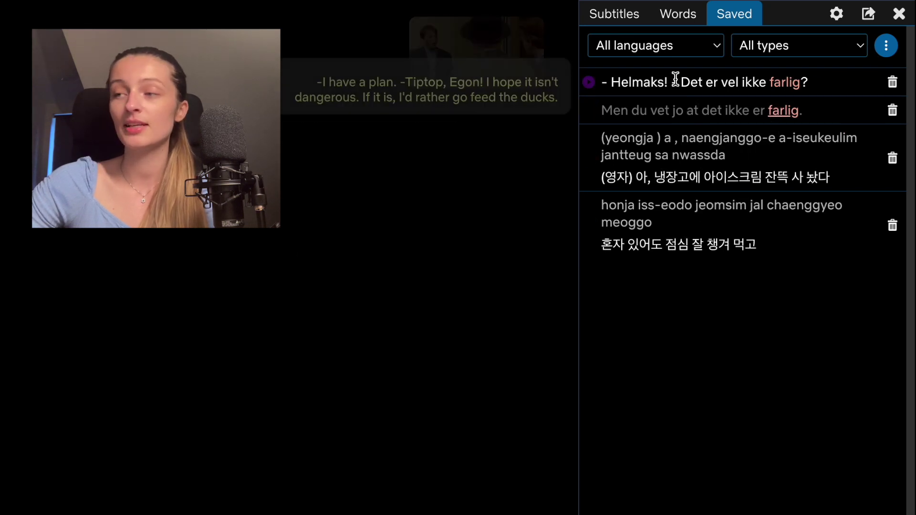
Check the translations of the saved Korean phrases, revisit the colour-marked word list, and return to the saved items.
{"action": "mouse_move", "coordinate": [764, 84]}
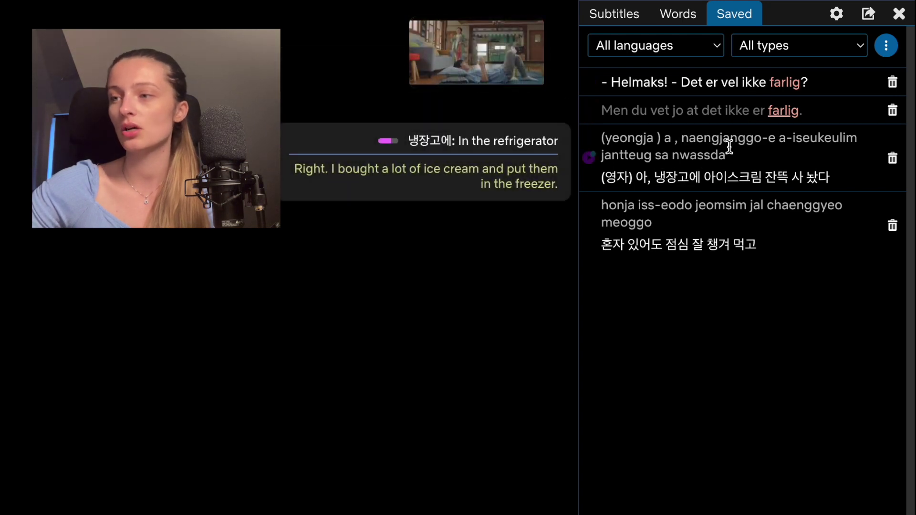
{"action": "mouse_move", "coordinate": [711, 247]}
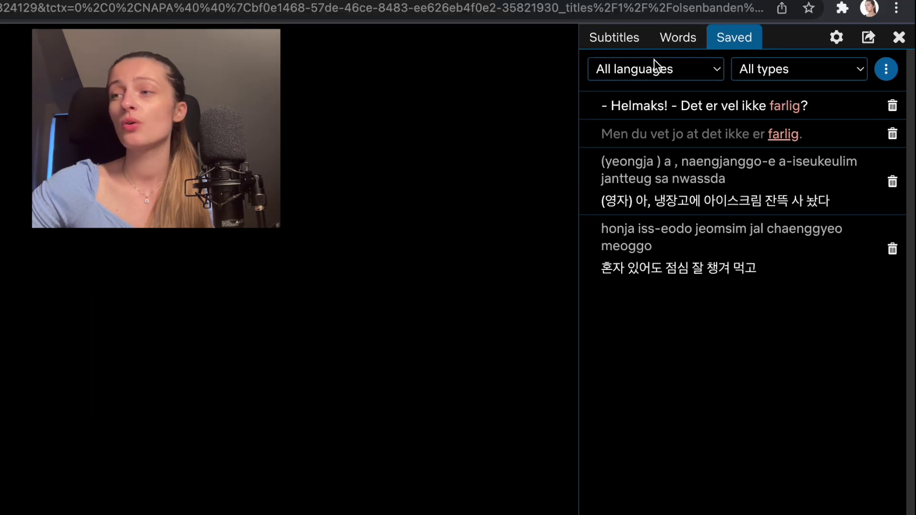
{"action": "left_click", "coordinate": [680, 41]}
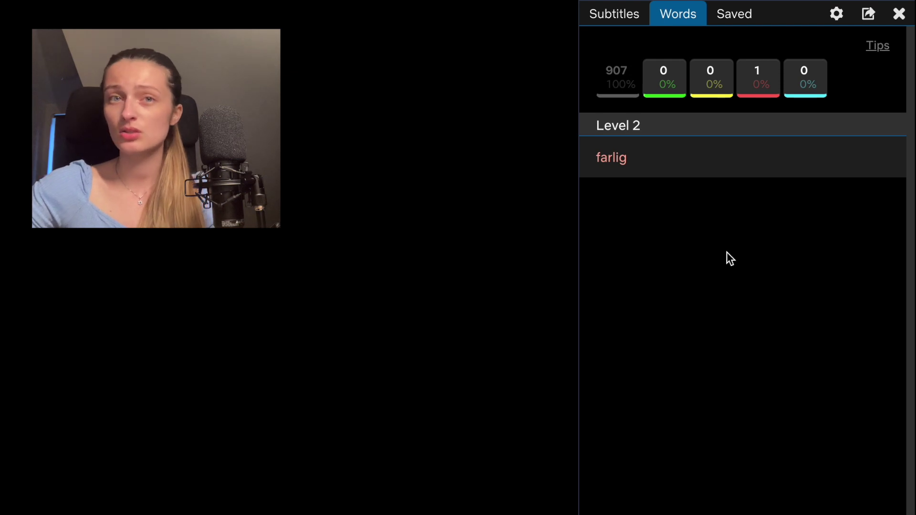
{"action": "left_click", "coordinate": [743, 28]}
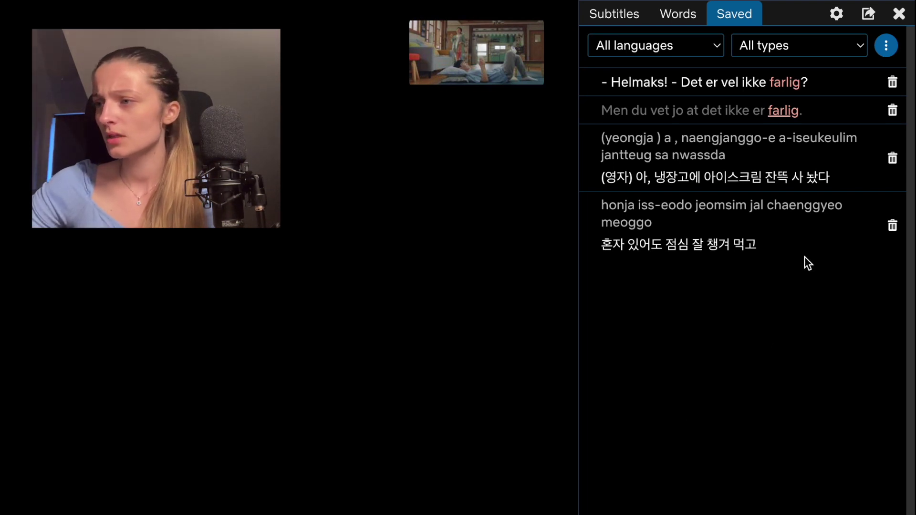
{"action": "mouse_move", "coordinate": [862, 217]}
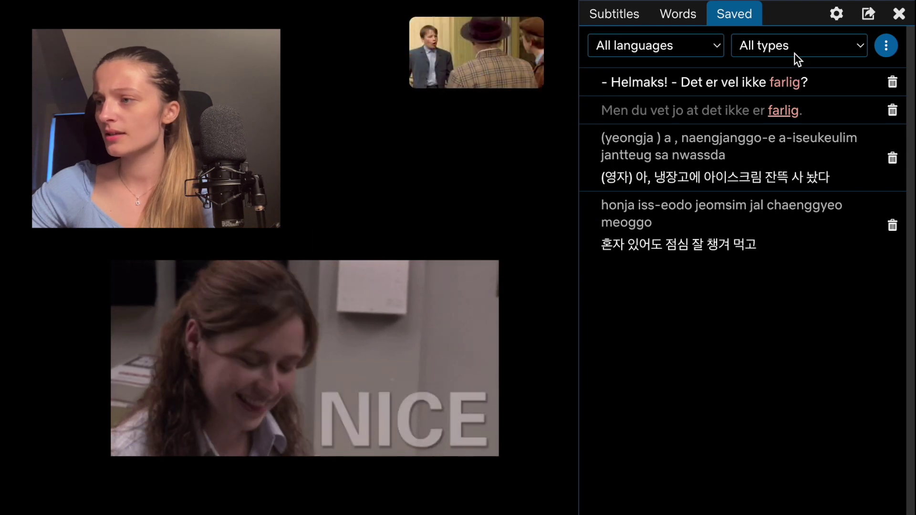
Filter the saved items to Phrases and try the Norwegian and Korean language filters, ending on All languages.
{"action": "left_click", "coordinate": [803, 41]}
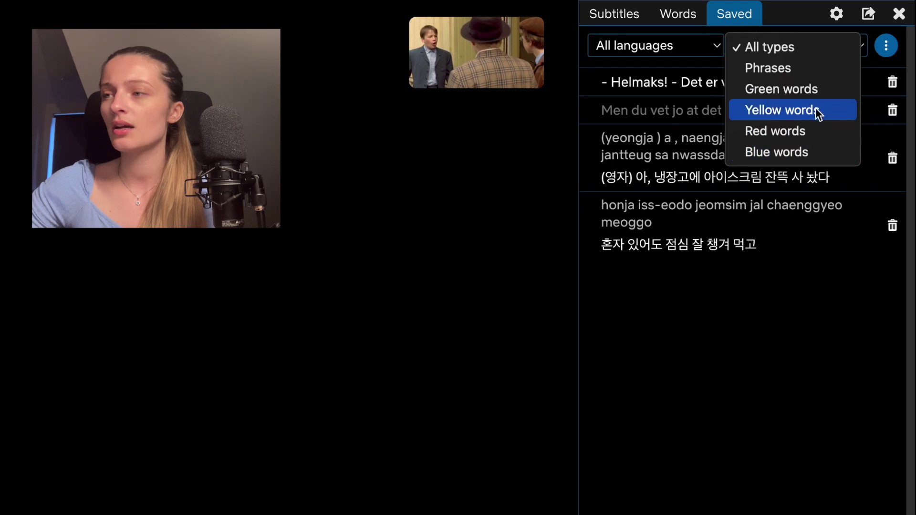
{"action": "left_click", "coordinate": [811, 66]}
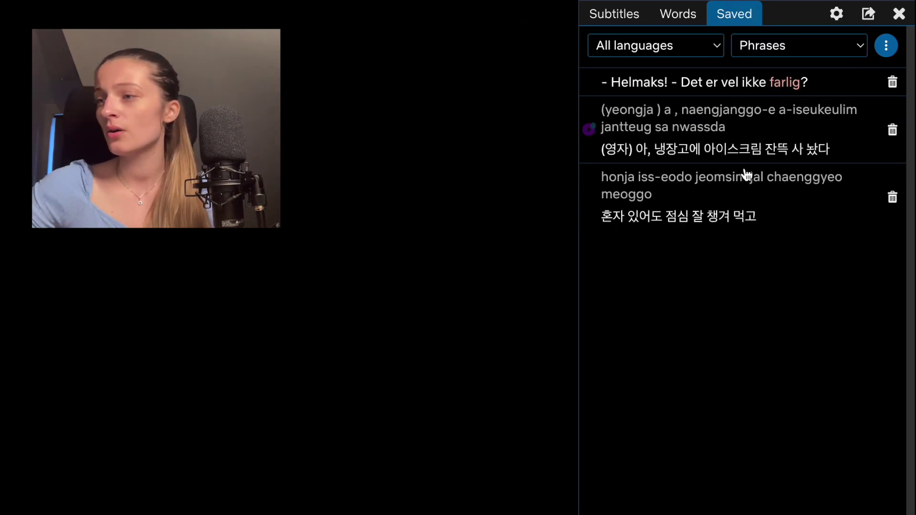
{"action": "left_click", "coordinate": [665, 44]}
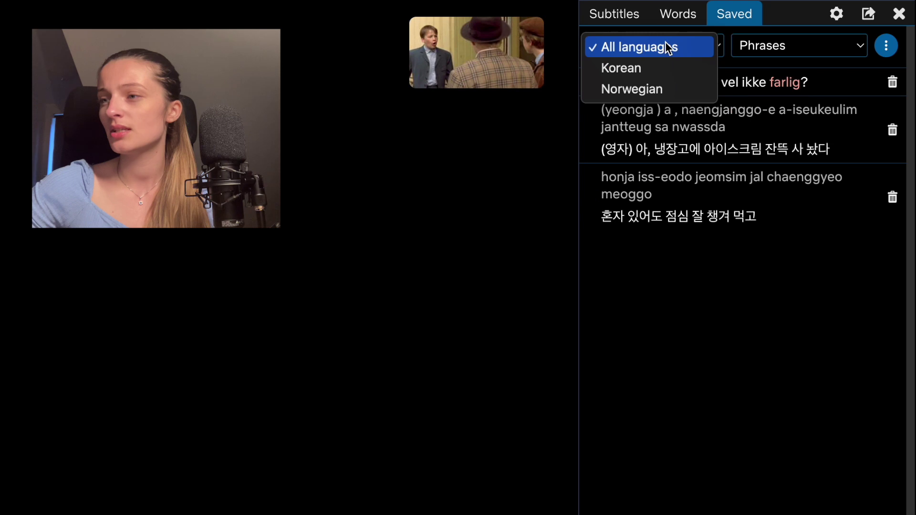
{"action": "left_click", "coordinate": [666, 88]}
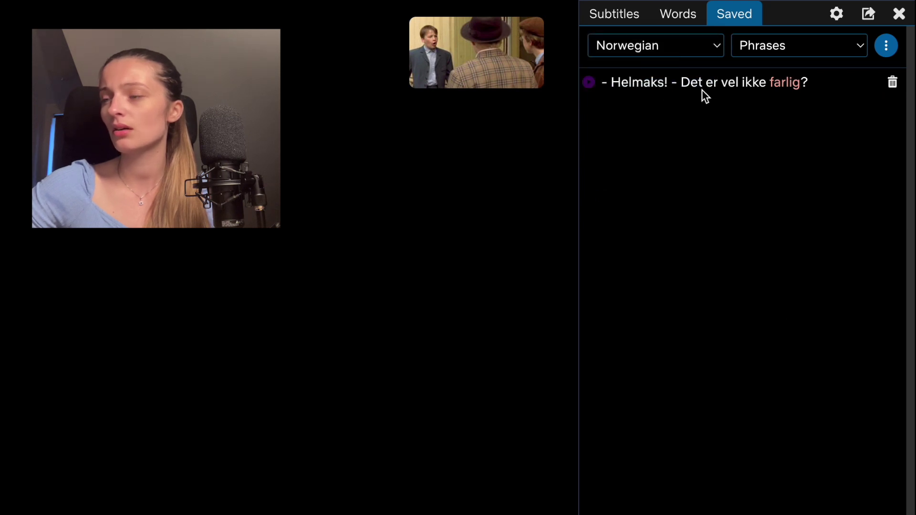
{"action": "left_click", "coordinate": [681, 46]}
{"action": "left_click", "coordinate": [673, 27]}
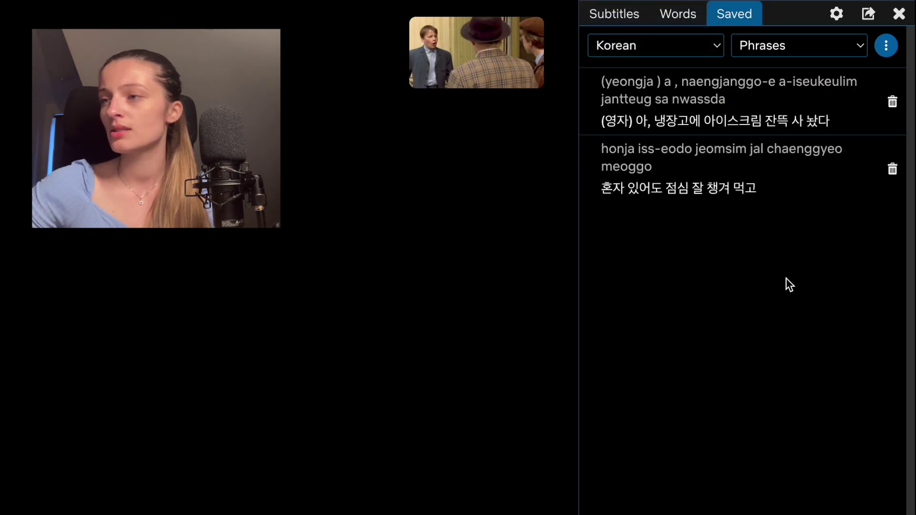
{"action": "left_click", "coordinate": [691, 50]}
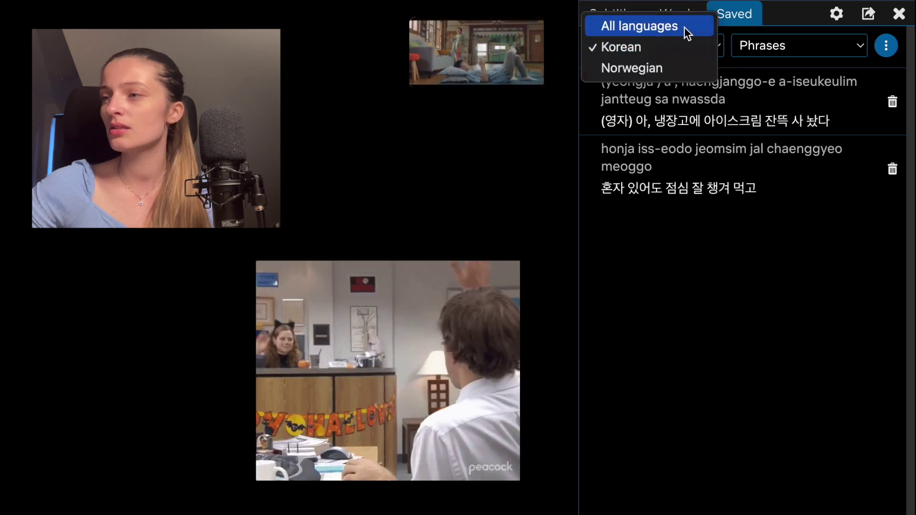
{"action": "left_click", "coordinate": [684, 27]}
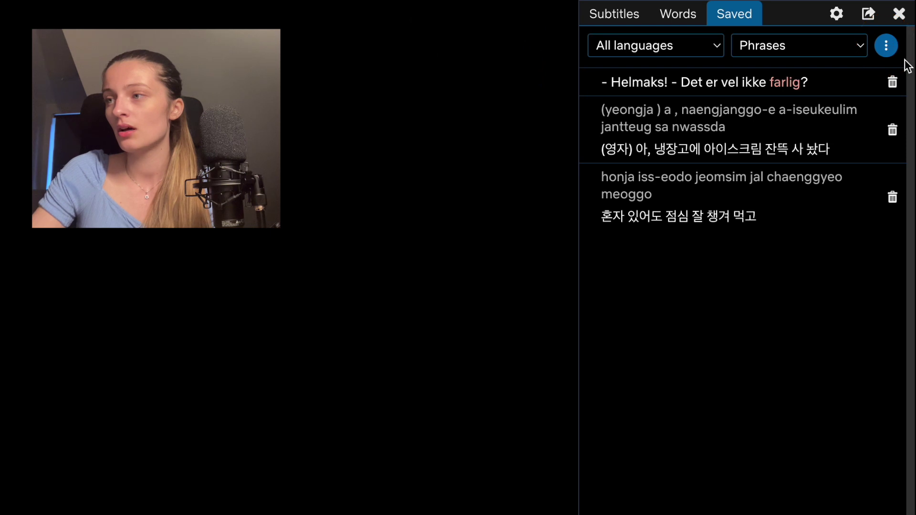
Export the film's subtitles in Print (HTML) format, after trying the Excel format.
{"action": "left_click", "coordinate": [877, 22]}
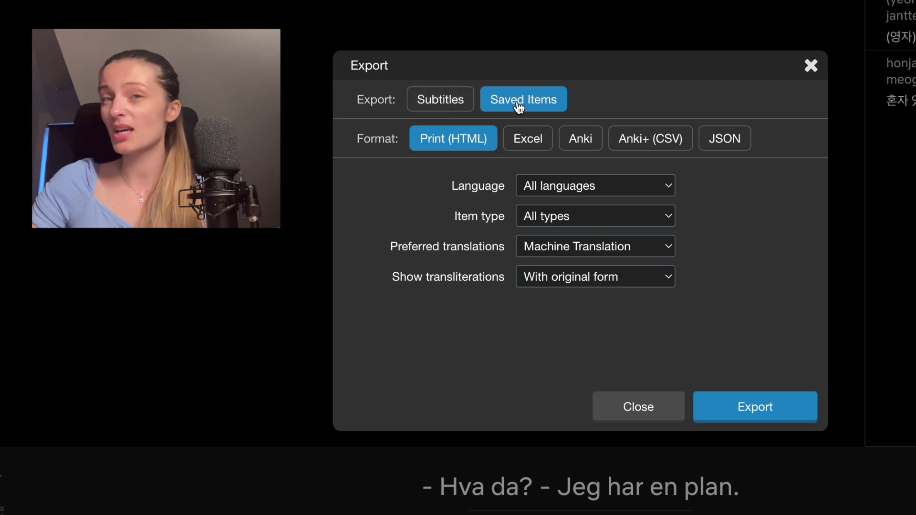
{"action": "left_click", "coordinate": [422, 97]}
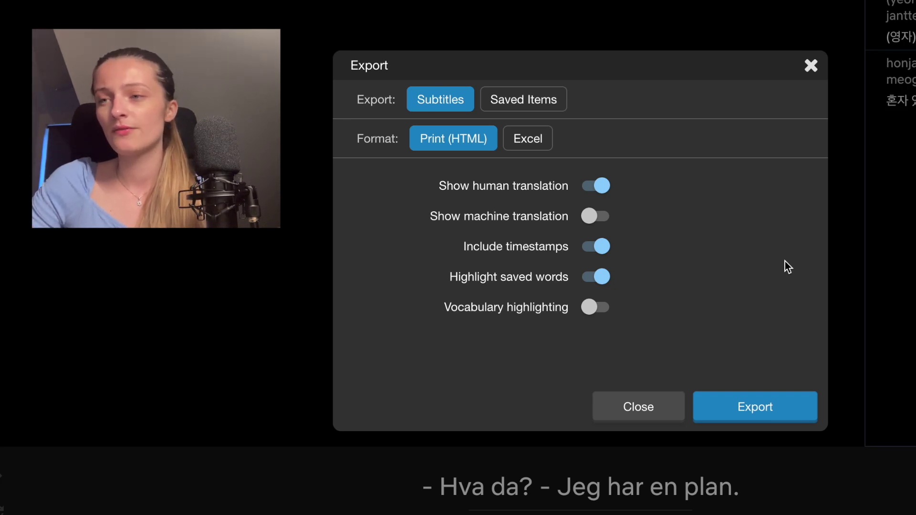
{"action": "left_click", "coordinate": [544, 146]}
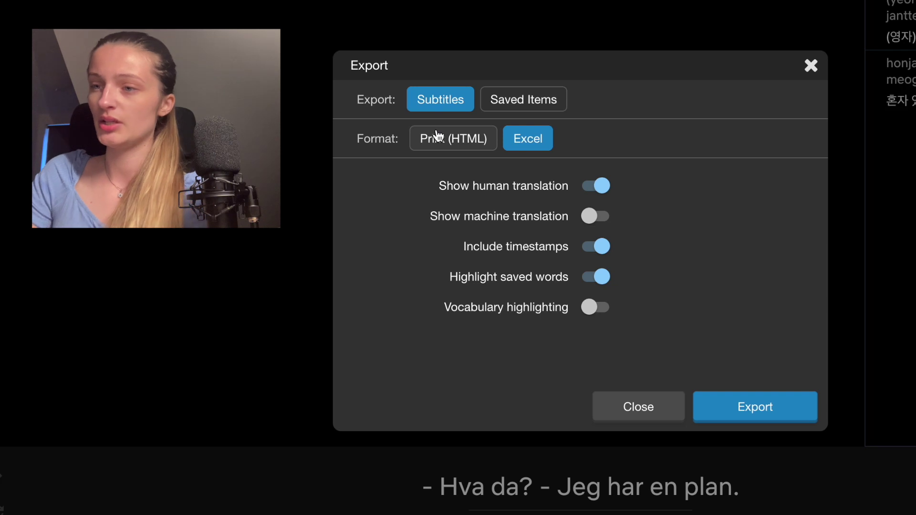
{"action": "left_click", "coordinate": [458, 149]}
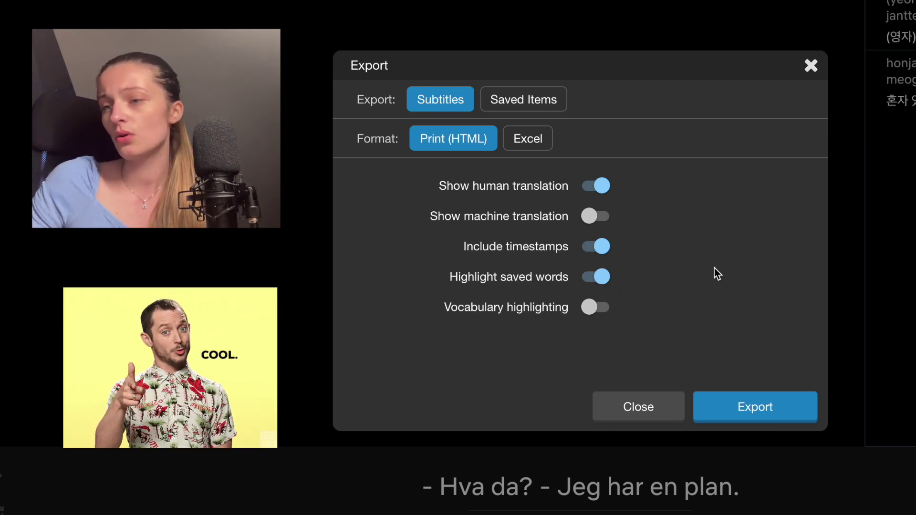
{"action": "left_click", "coordinate": [735, 399]}
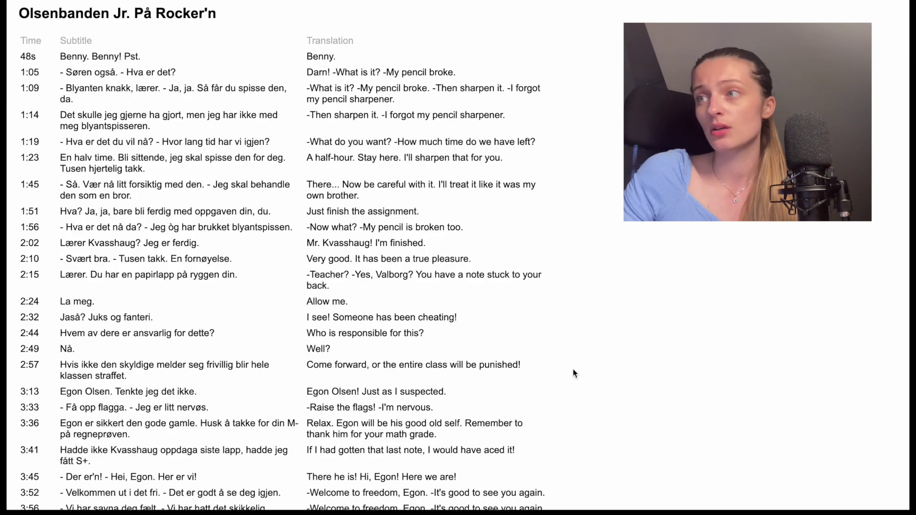
Look through the exported subtitle and translation table for timestamps and the highlighted saved word, and close the page when done.
{"action": "scroll", "coordinate": [396, 257], "scroll_direction": "down", "scroll_amount": 3}
{"action": "scroll", "coordinate": [660, 312], "scroll_direction": "down", "scroll_amount": 20}
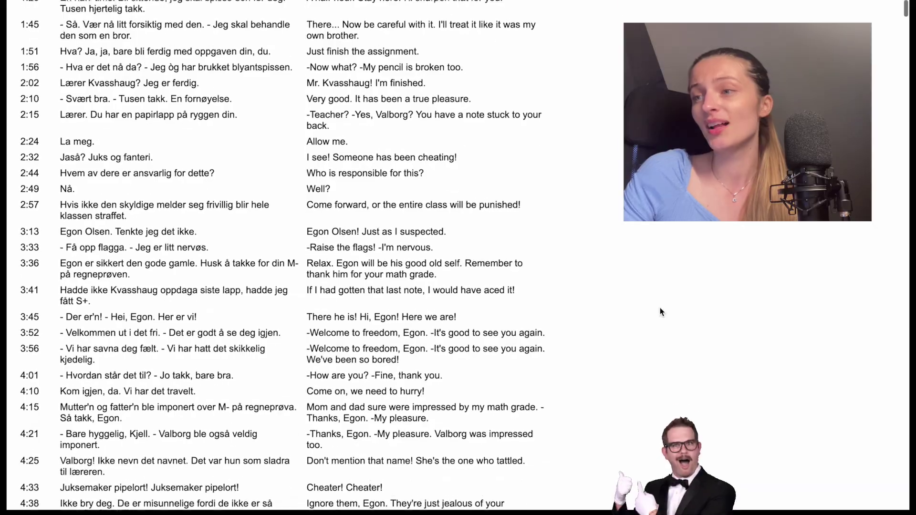
{"action": "scroll", "coordinate": [660, 311], "scroll_direction": "down", "scroll_amount": 20}
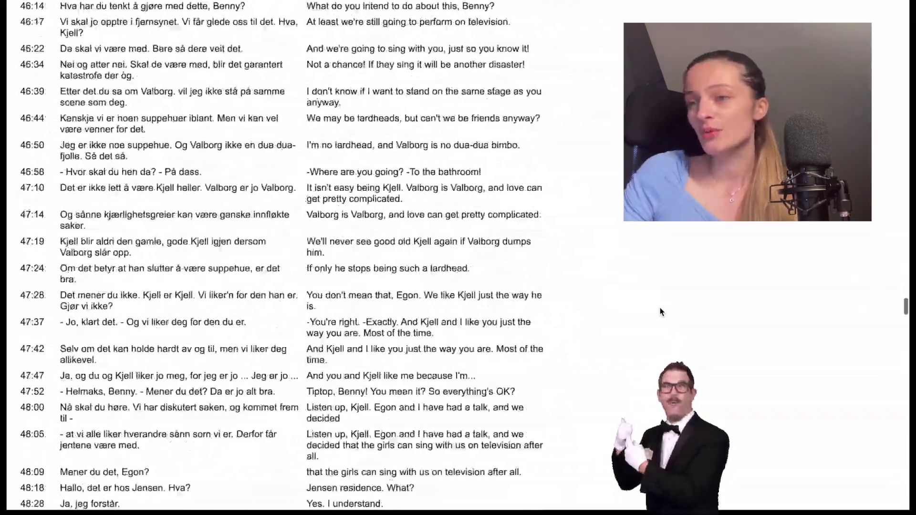
{"action": "scroll", "coordinate": [661, 311], "scroll_direction": "down", "scroll_amount": 15}
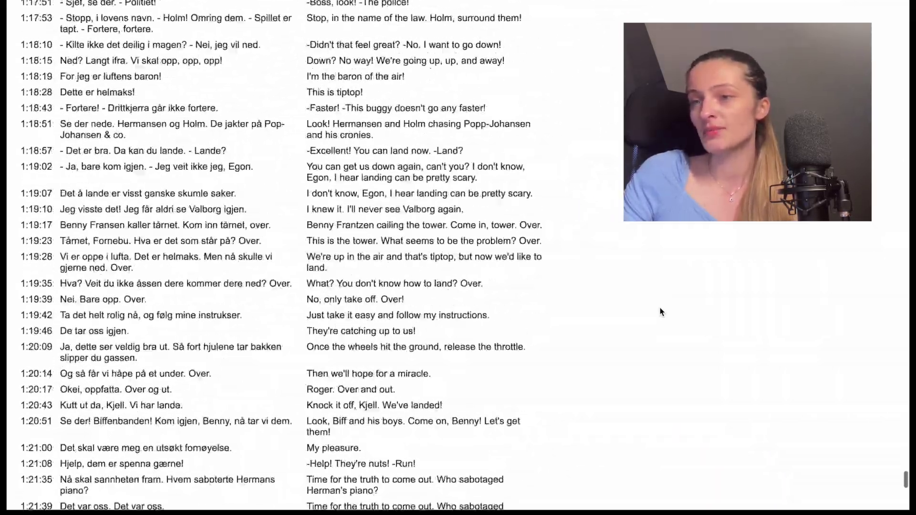
{"action": "scroll", "coordinate": [661, 311], "scroll_direction": "up", "scroll_amount": 20}
{"action": "scroll", "coordinate": [661, 311], "scroll_direction": "up", "scroll_amount": 20}
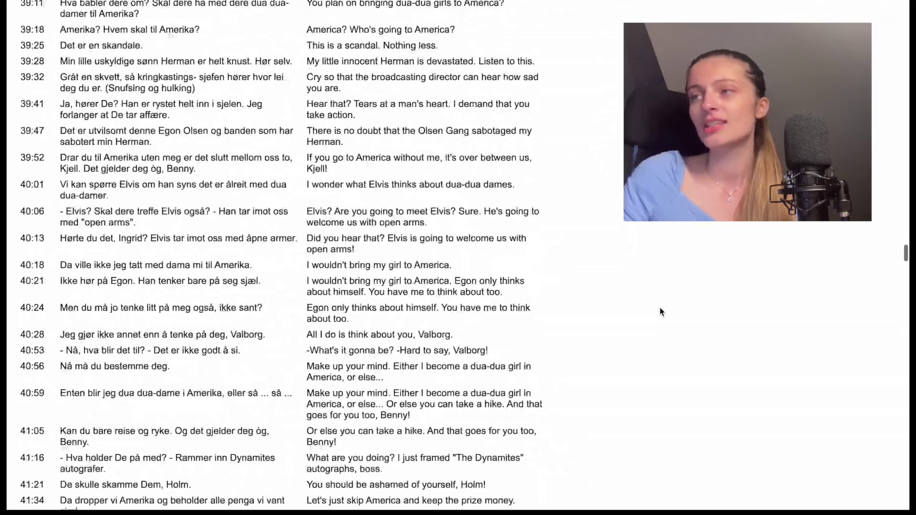
{"action": "scroll", "coordinate": [661, 312], "scroll_direction": "up", "scroll_amount": 6}
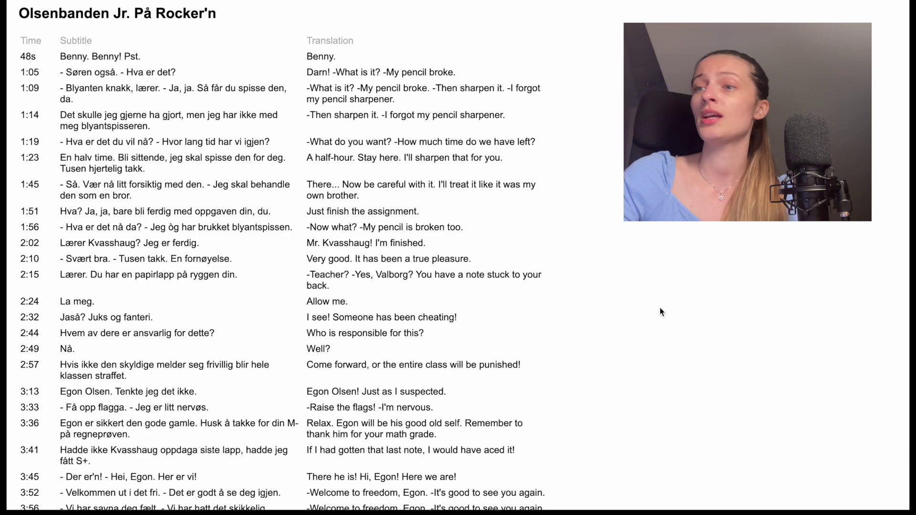
{"action": "scroll", "coordinate": [661, 312], "scroll_direction": "down", "scroll_amount": 10}
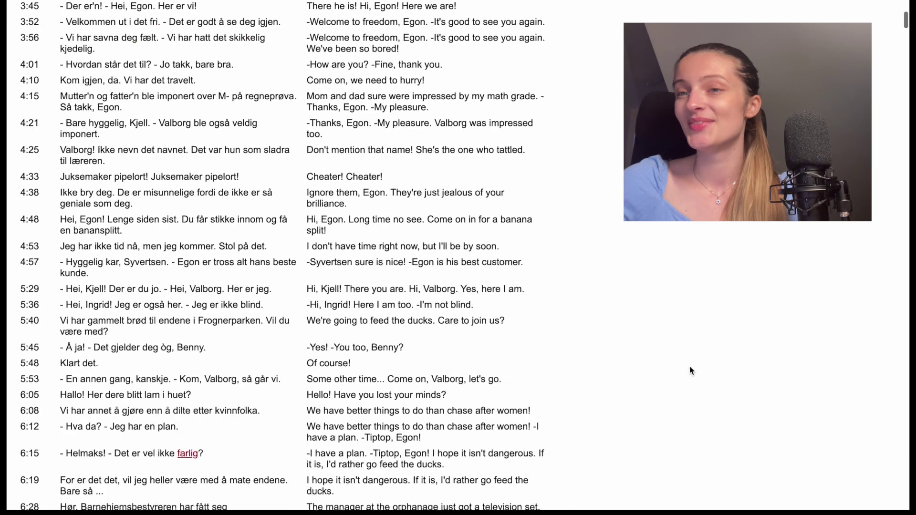
{"action": "scroll", "coordinate": [660, 311], "scroll_direction": "up", "scroll_amount": 10}
{"action": "key", "text": "ctrl+w"}
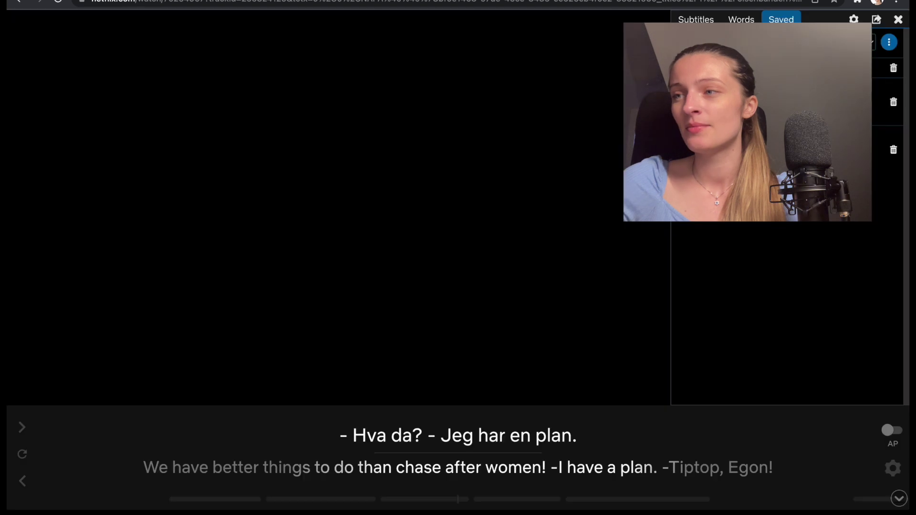
Reopen the export options, check the subtitle formats, and choose Saved Items as the content to export.
{"action": "left_click", "coordinate": [876, 19]}
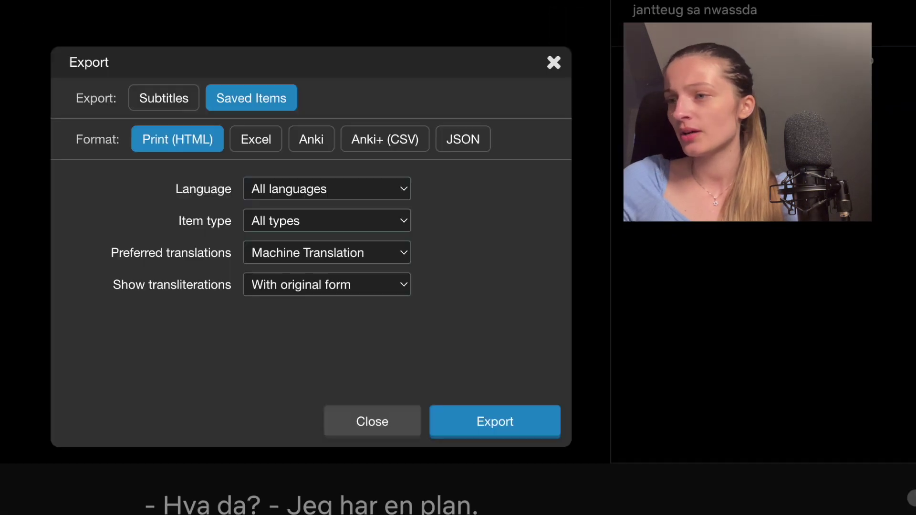
{"action": "left_click", "coordinate": [171, 95]}
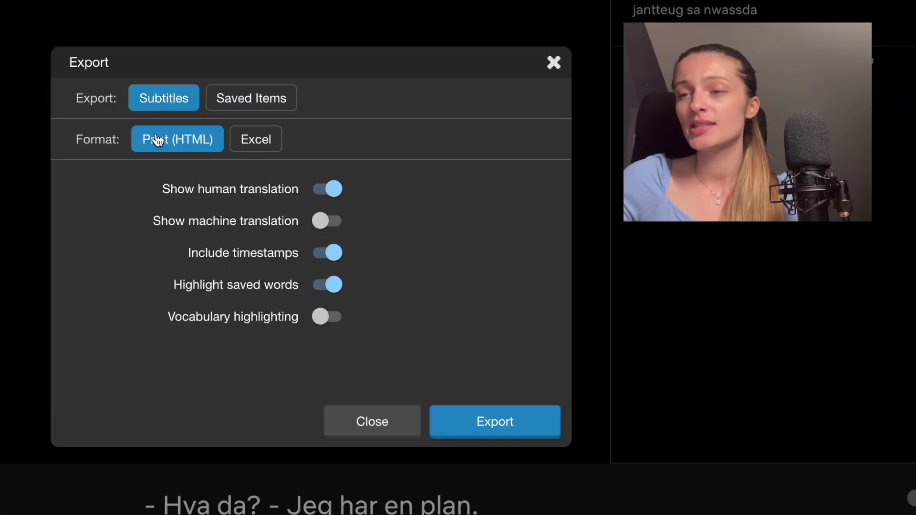
{"action": "left_click", "coordinate": [254, 97]}
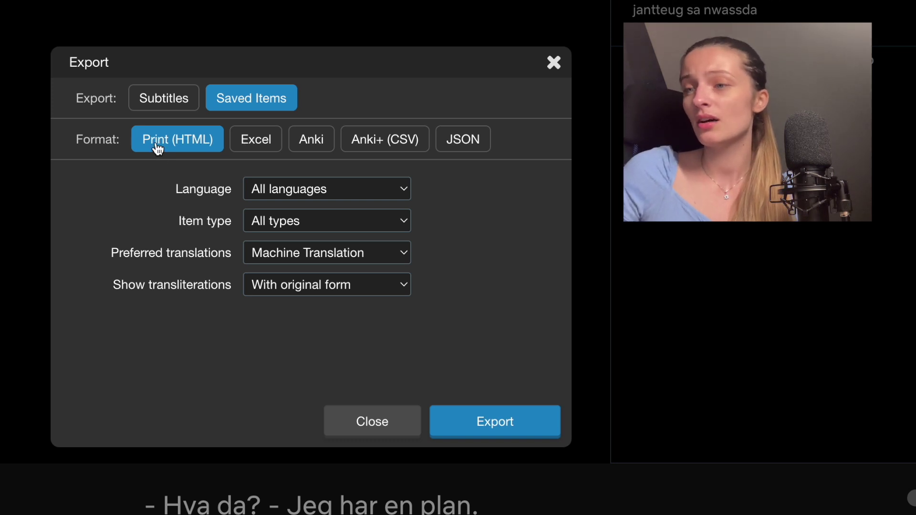
Compare the Excel, Anki, Anki+ (CSV) and JSON export options for the saved items, ending on Print (HTML).
{"action": "left_click", "coordinate": [256, 140]}
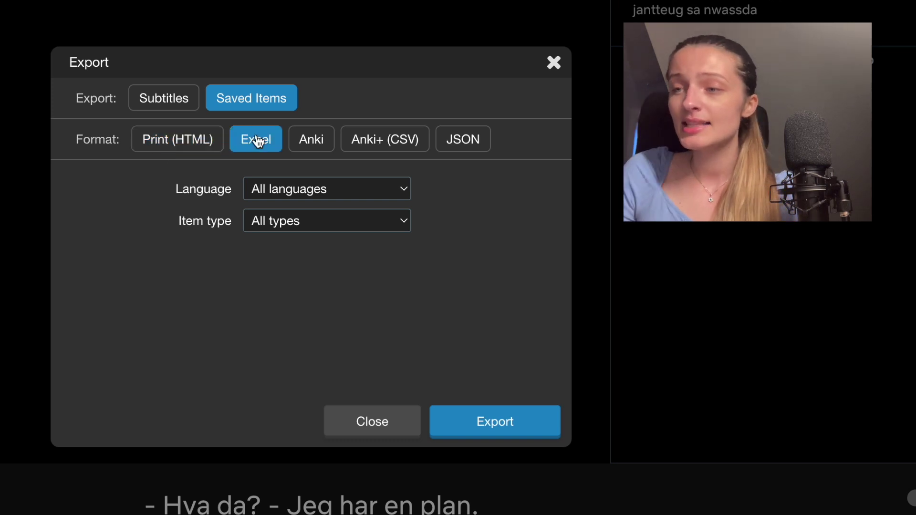
{"action": "left_click", "coordinate": [311, 142]}
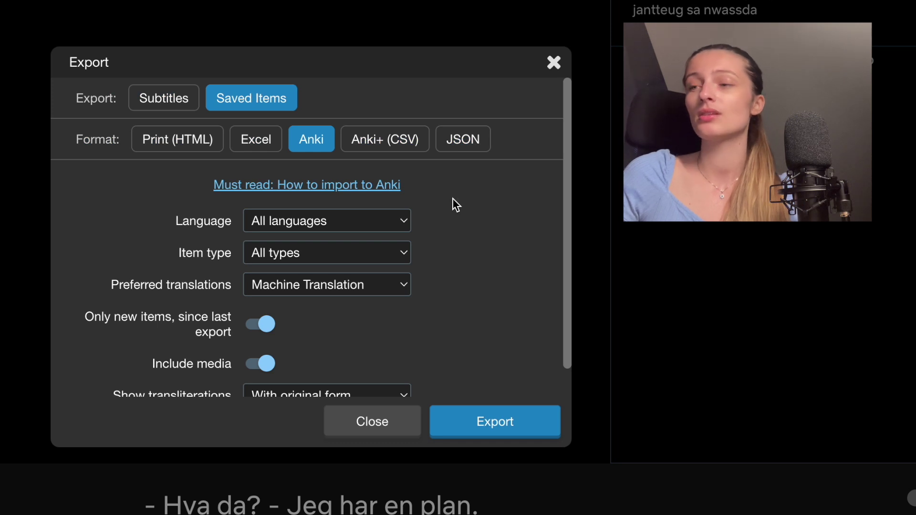
{"action": "left_click", "coordinate": [396, 147]}
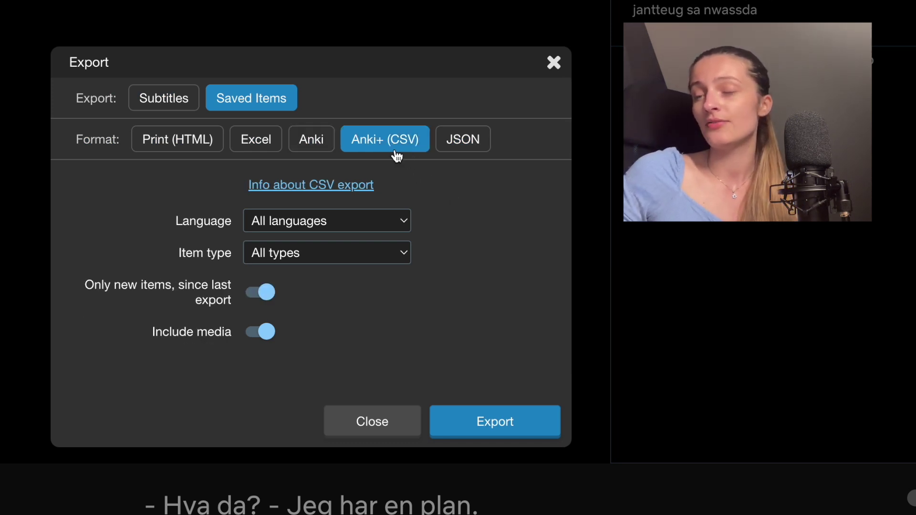
{"action": "left_click", "coordinate": [469, 143]}
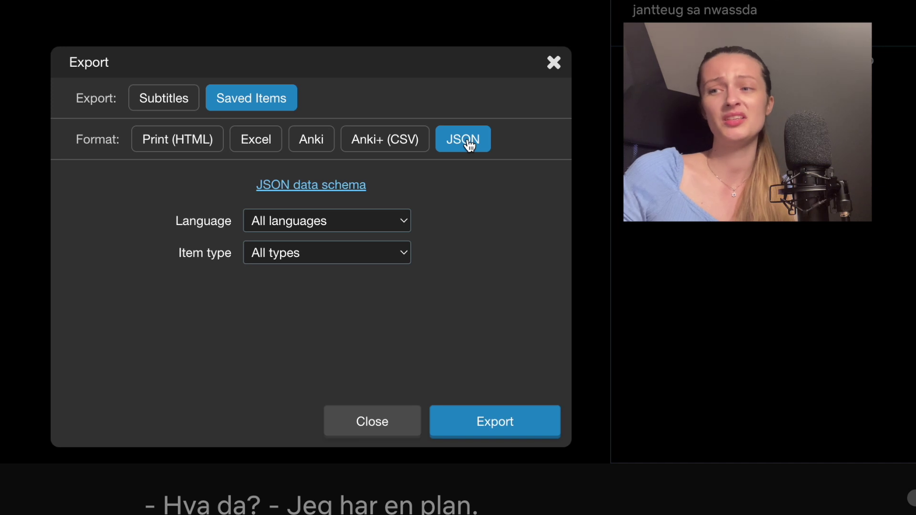
{"action": "left_click", "coordinate": [195, 143]}
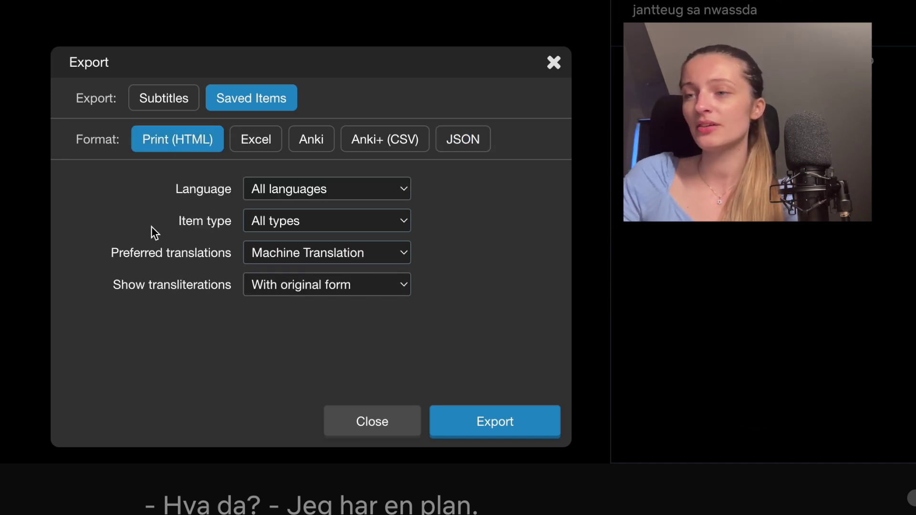
Limit the saved-items export to Norwegian, set the item type to Phrases and the preferred translations to Human Translation.
{"action": "left_click", "coordinate": [356, 188]}
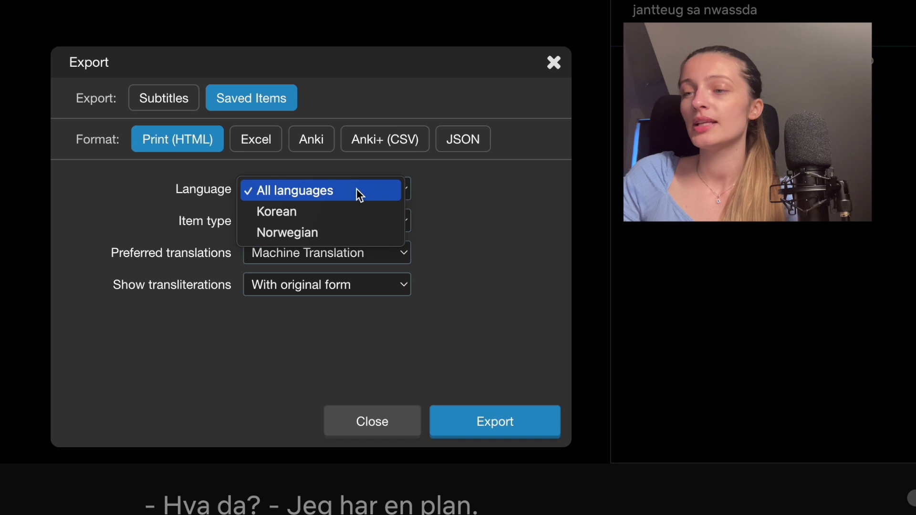
{"action": "left_click", "coordinate": [336, 232]}
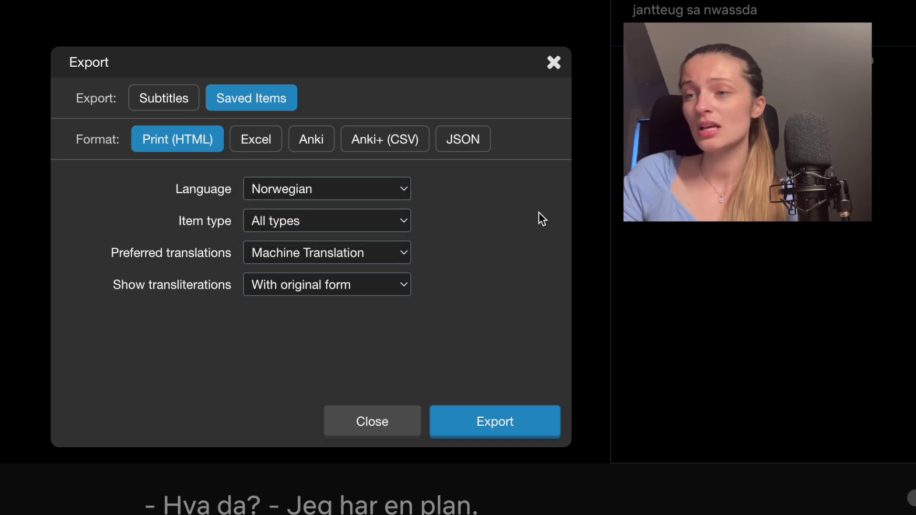
{"action": "left_click", "coordinate": [352, 232]}
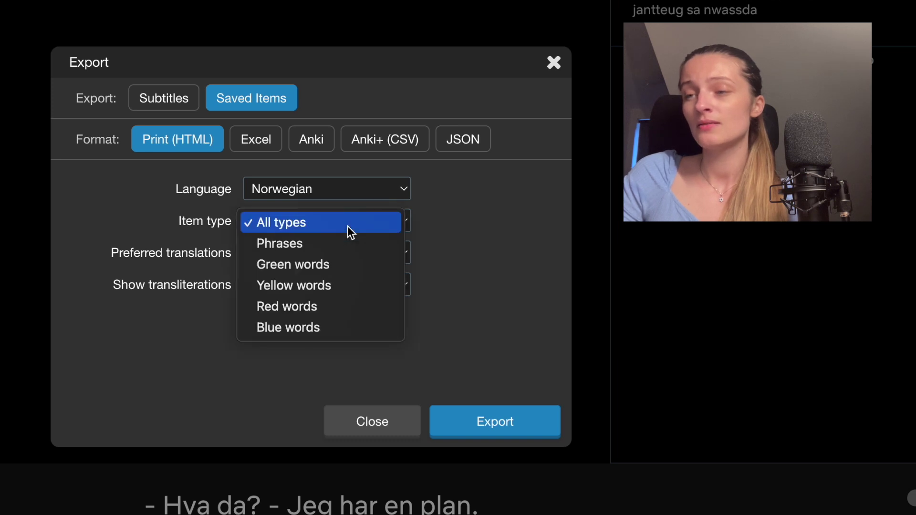
{"action": "left_click", "coordinate": [311, 243]}
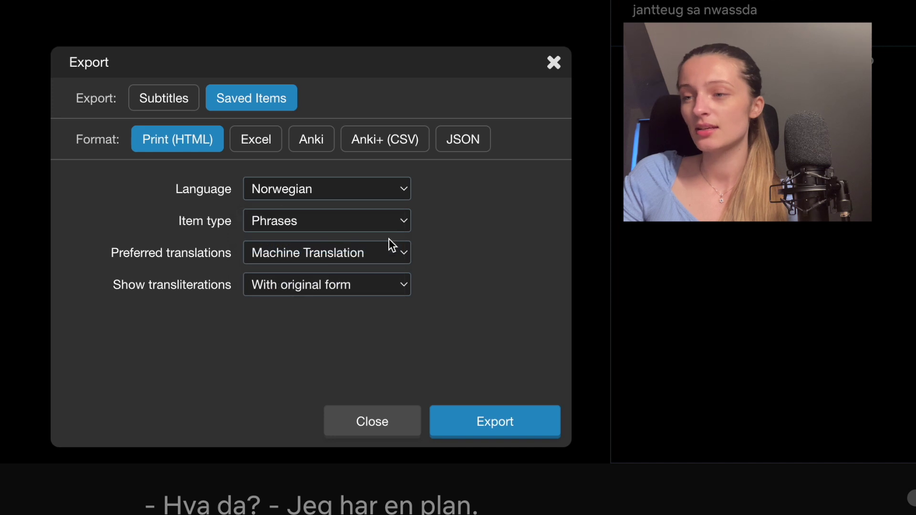
{"action": "left_click", "coordinate": [391, 252]}
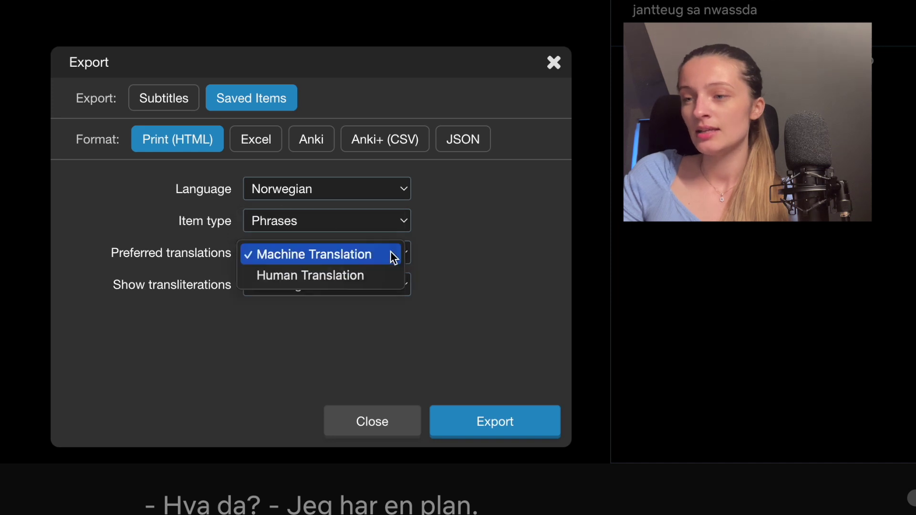
{"action": "left_click", "coordinate": [361, 271]}
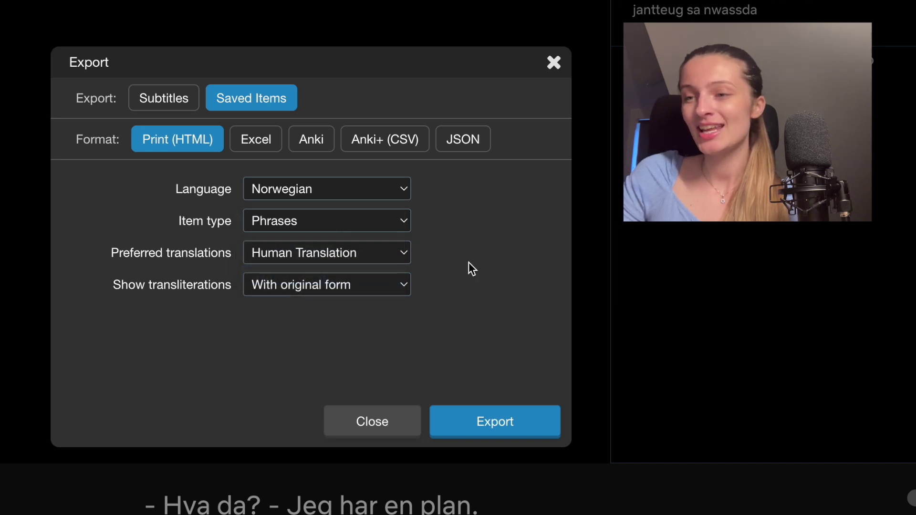
Keep transliterations set to With original form and export the saved phrases as Print (HTML).
{"action": "left_click", "coordinate": [403, 285]}
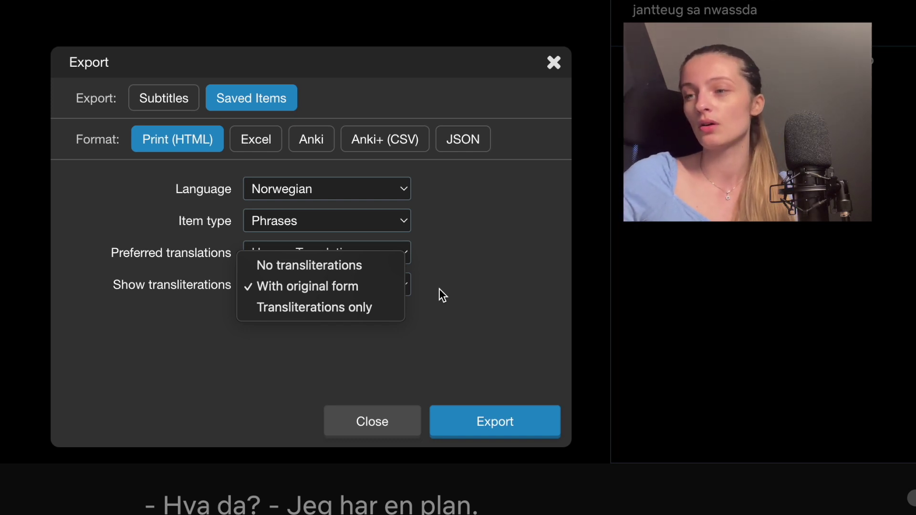
{"action": "left_click", "coordinate": [371, 290]}
{"action": "left_click", "coordinate": [494, 411]}
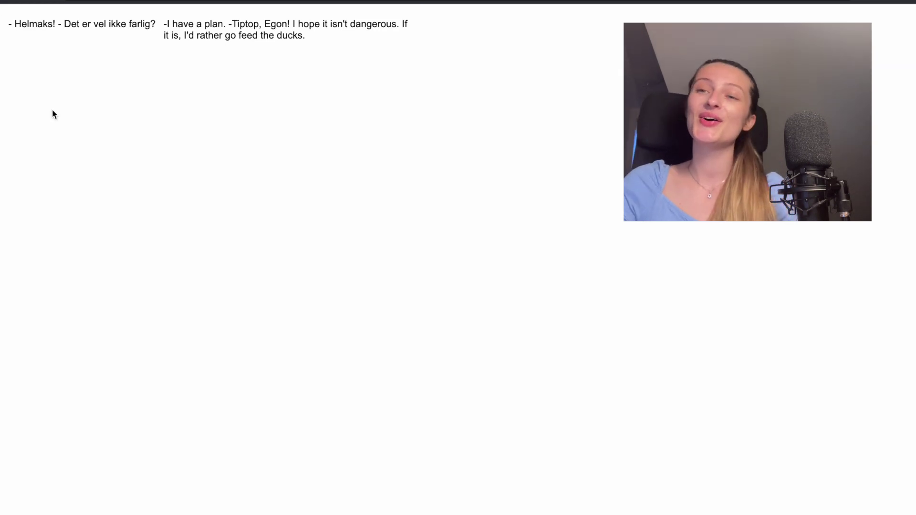
Enlarge the exported page to read the saved phrase and its translation, and return to the film.
{"action": "scroll", "coordinate": [53, 111], "scroll_direction": "up", "scroll_amount": 2}
{"action": "scroll", "coordinate": [52, 113], "scroll_direction": "up", "scroll_amount": 3}
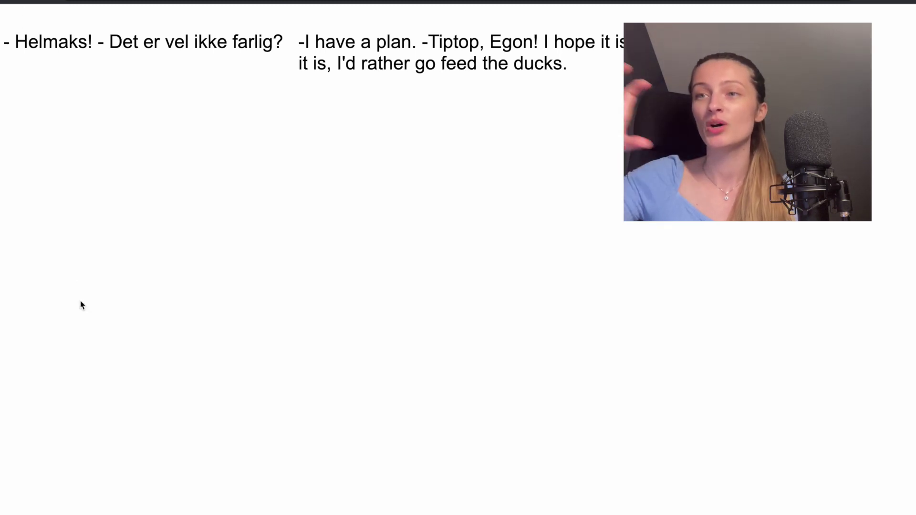
{"action": "left_click", "coordinate": [158, 1]}
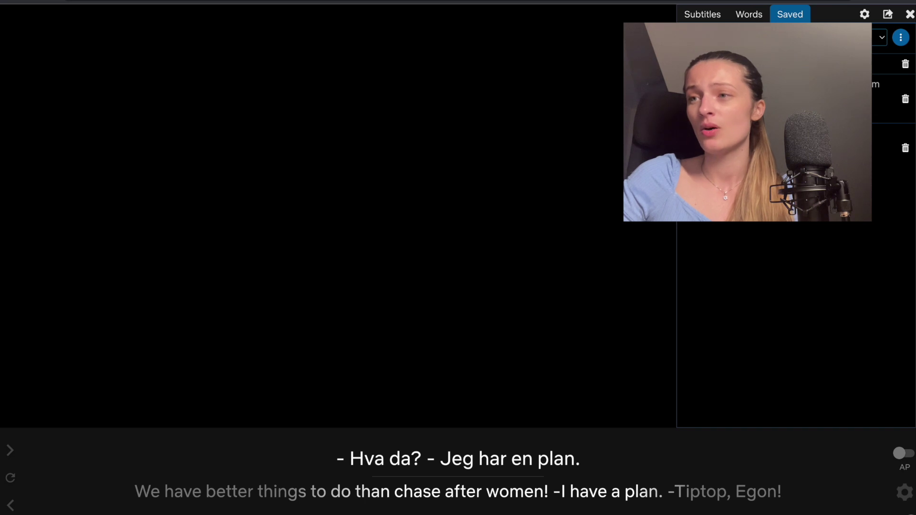
Reopen the saved-items export and export only the Red words in Excel format for all languages.
{"action": "left_click", "coordinate": [901, 42]}
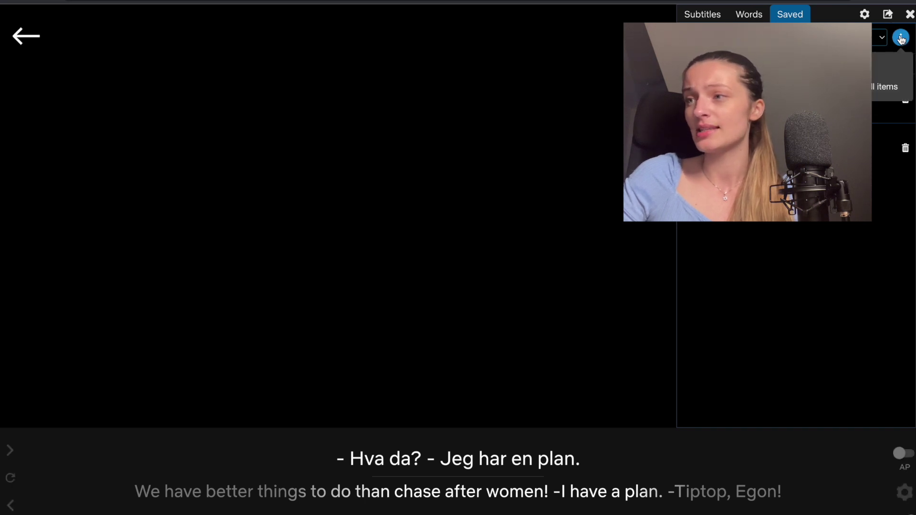
{"action": "left_click", "coordinate": [888, 87]}
{"action": "left_click", "coordinate": [424, 197]}
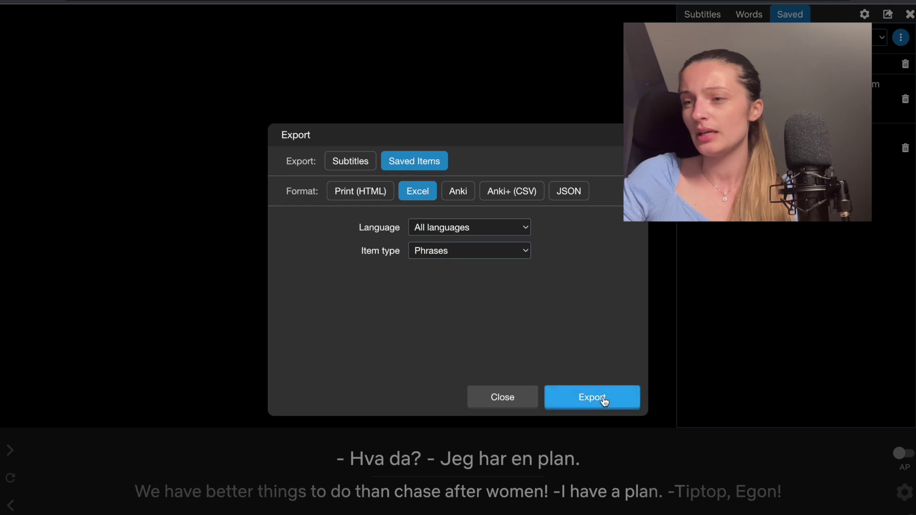
{"action": "left_click", "coordinate": [461, 251]}
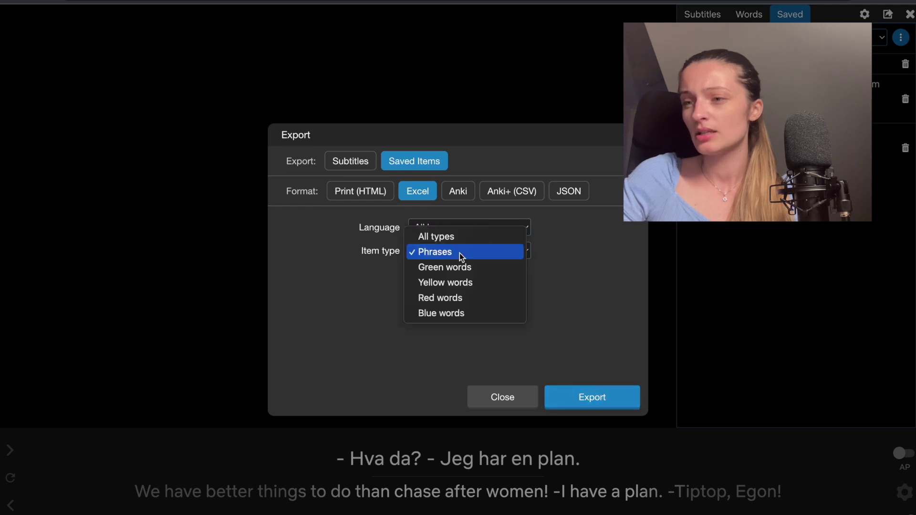
{"action": "left_click", "coordinate": [458, 299]}
{"action": "left_click", "coordinate": [611, 400]}
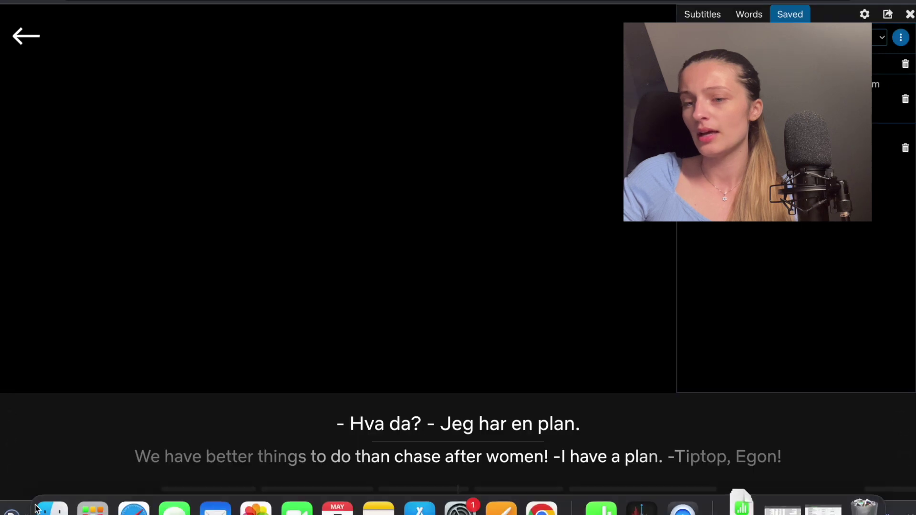
Open the exported Excel file from the downloads and look across all its columns up to Context human translation.
{"action": "left_click", "coordinate": [37, 508]}
{"action": "left_click", "coordinate": [741, 505]}
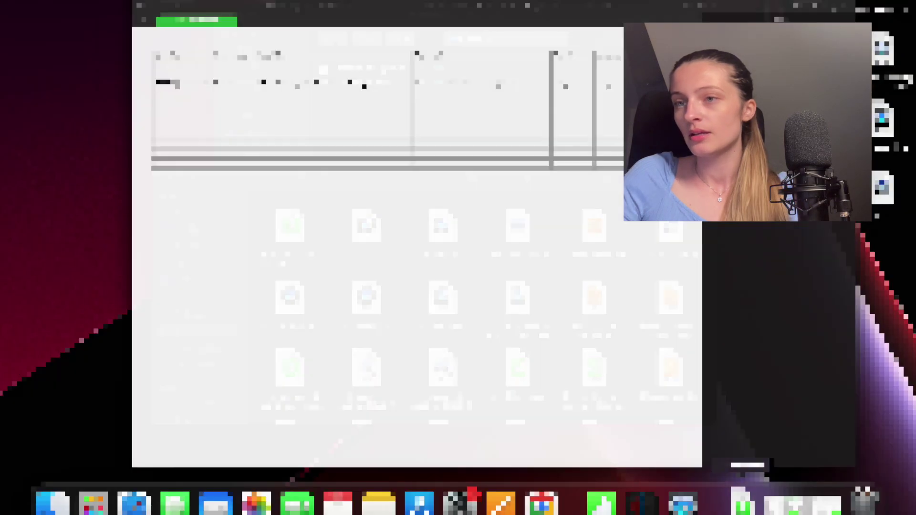
{"action": "scroll", "coordinate": [463, 141], "scroll_direction": "right", "scroll_amount": 10}
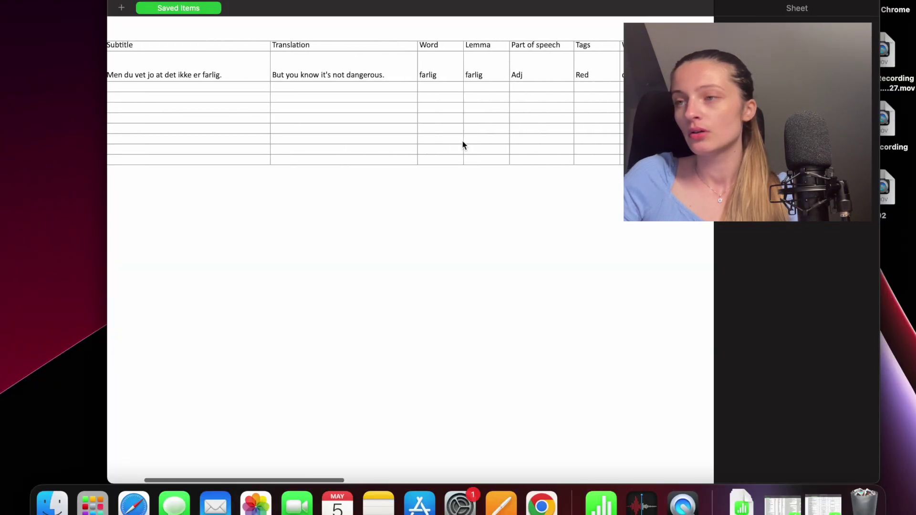
{"action": "scroll", "coordinate": [462, 142], "scroll_direction": "right", "scroll_amount": 10}
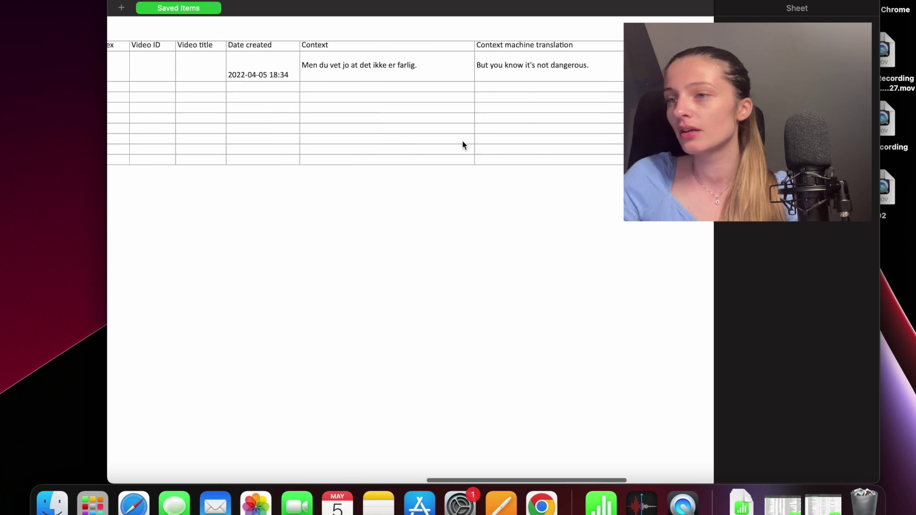
{"action": "scroll", "coordinate": [344, 61], "scroll_direction": "down", "scroll_amount": 5}
{"action": "scroll", "coordinate": [343, 61], "scroll_direction": "left", "scroll_amount": 10}
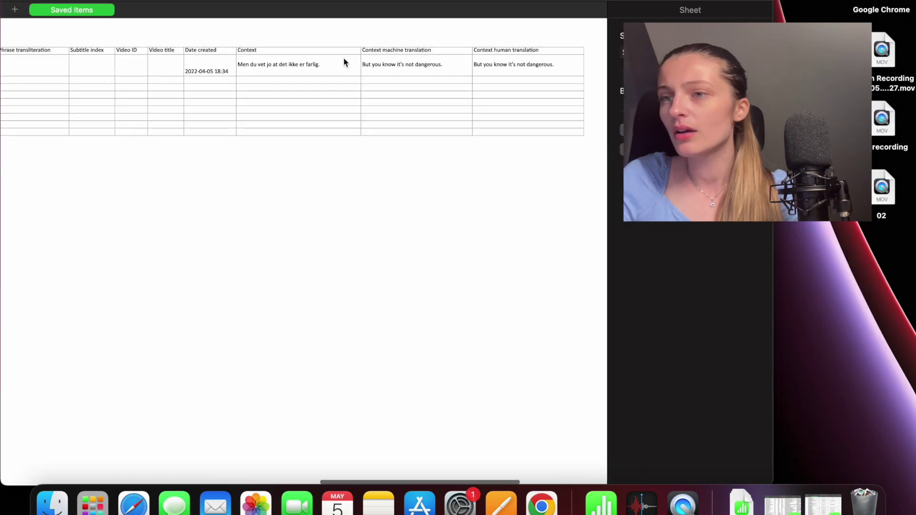
{"action": "scroll", "coordinate": [179, 62], "scroll_direction": "up", "scroll_amount": 5}
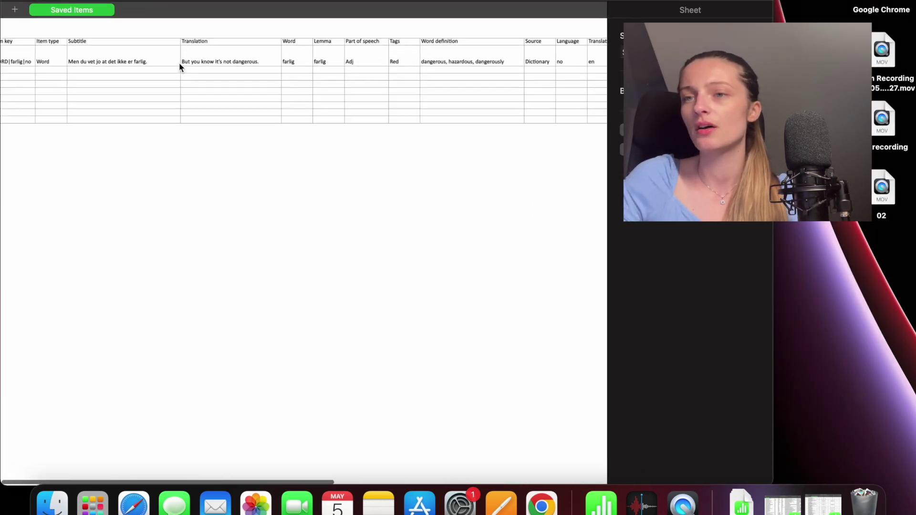
Examine the saved word's Subtitle and Translation cells and compare them with the context translation columns at the table's end.
{"action": "left_click", "coordinate": [172, 66]}
{"action": "left_click", "coordinate": [231, 76]}
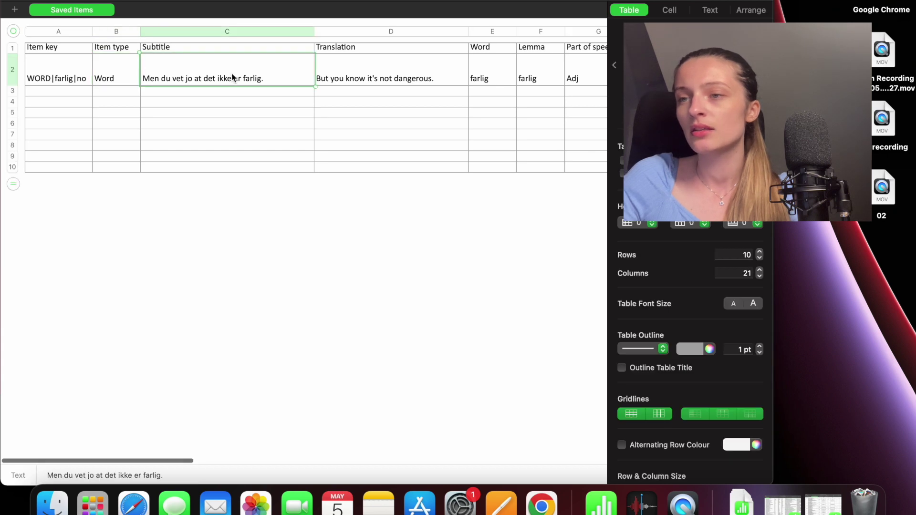
{"action": "left_click", "coordinate": [386, 73]}
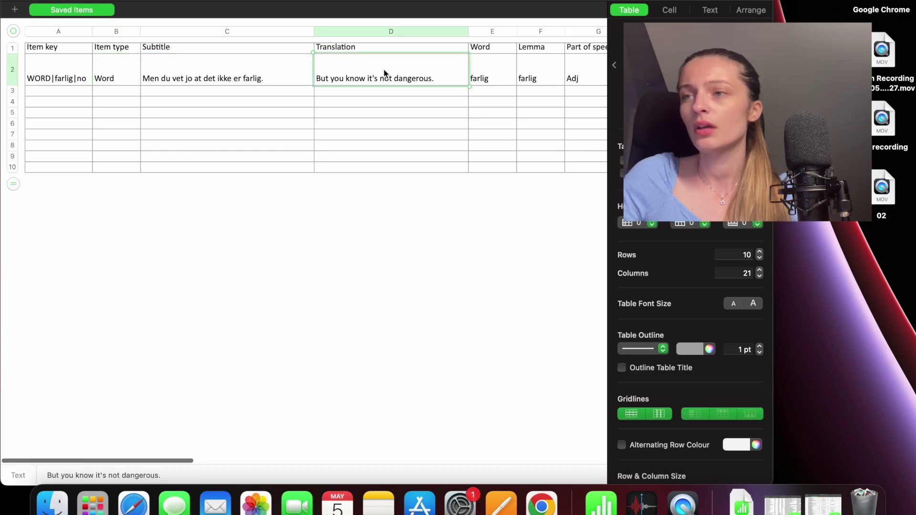
{"action": "scroll", "coordinate": [384, 72], "scroll_direction": "right", "scroll_amount": 15}
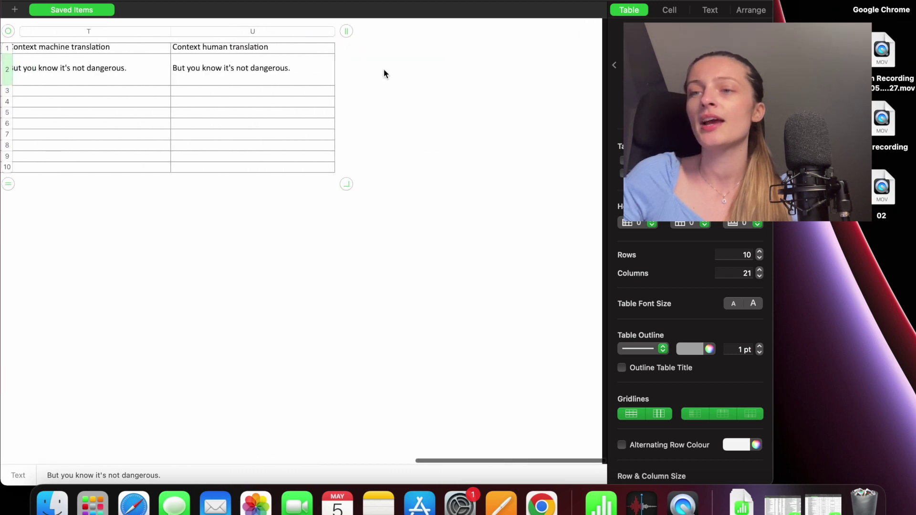
{"action": "scroll", "coordinate": [383, 69], "scroll_direction": "left", "scroll_amount": 15}
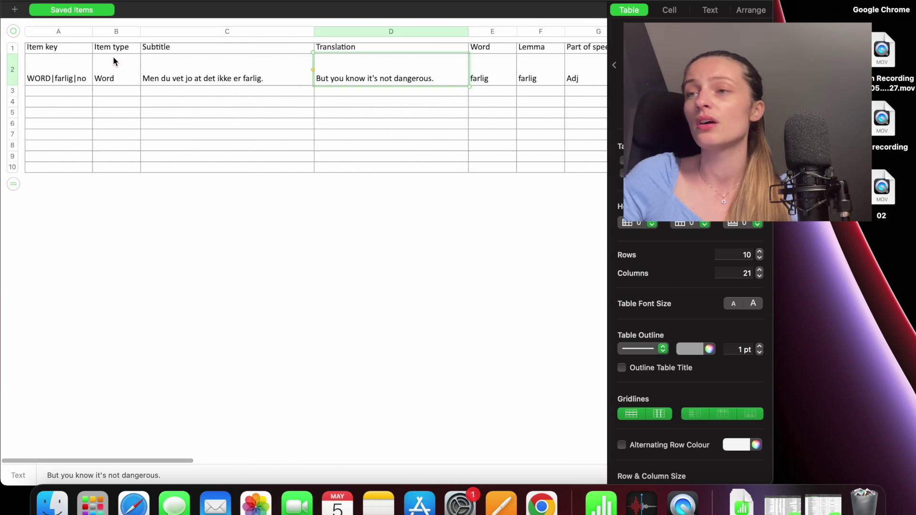
Examine the Item key and Subtitle column headings of the exported table, and switch back to the film in Google Chrome.
{"action": "left_click", "coordinate": [66, 74]}
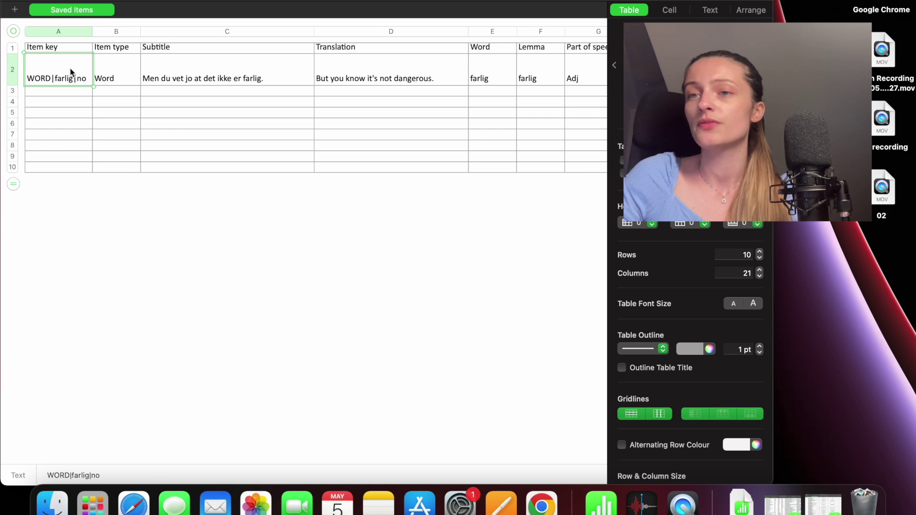
{"action": "left_click", "coordinate": [69, 48]}
{"action": "left_click", "coordinate": [245, 50]}
{"action": "key", "text": "Down"}
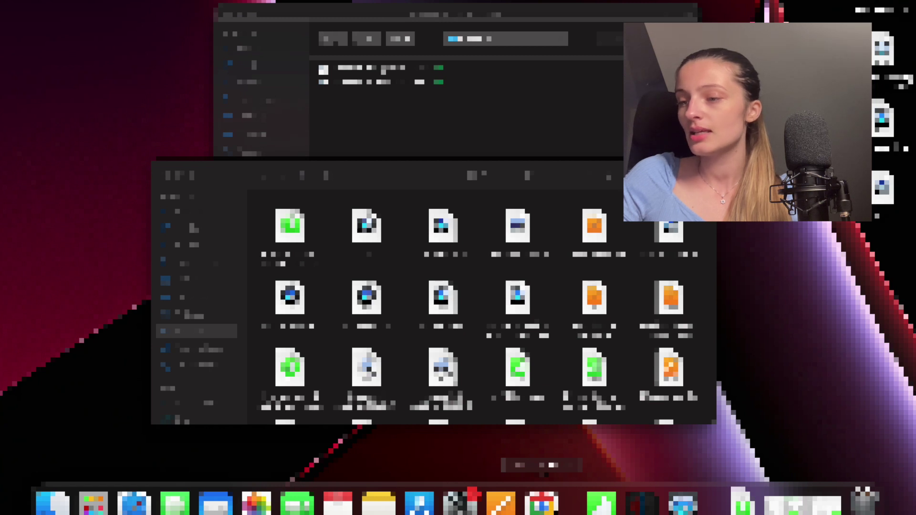
{"action": "left_click", "coordinate": [543, 502]}
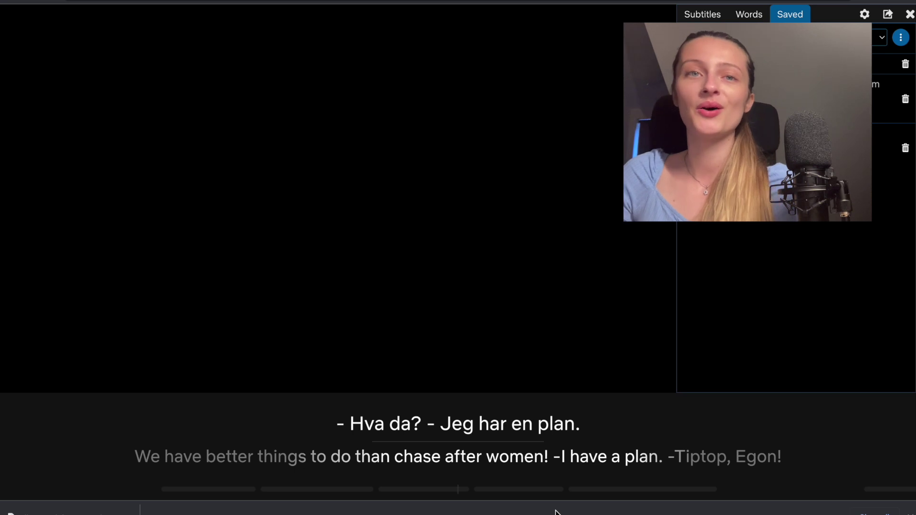
Replay the current subtitle line and switch the side list from the saved phrases to the film's subtitles.
{"action": "mouse_move", "coordinate": [580, 142]}
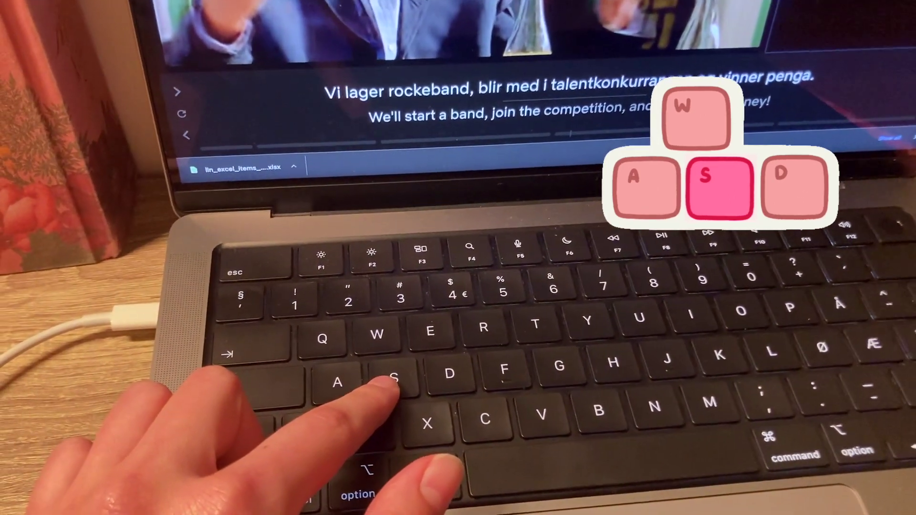
{"action": "key", "text": "s"}
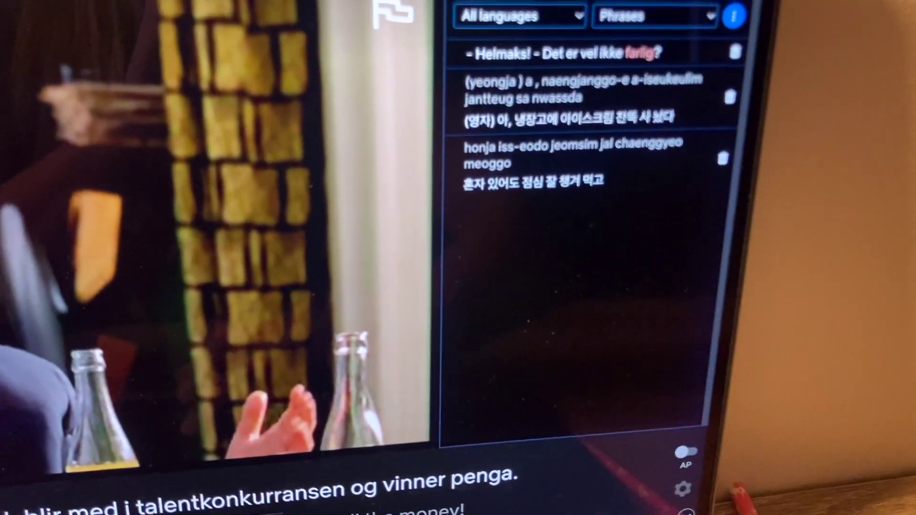
{"action": "left_click", "coordinate": [784, 34]}
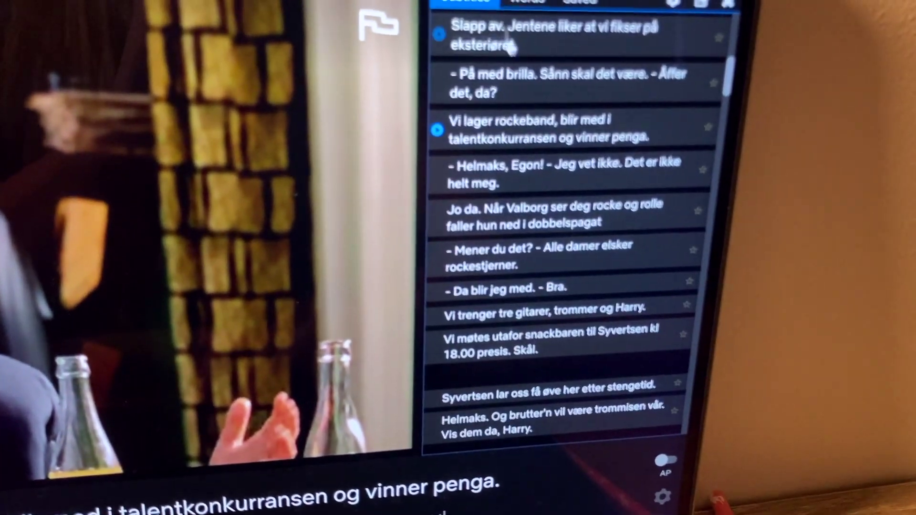
Jump playback back from the line "Vi lager rockeband" to the earlier line "På med brilla".
{"action": "mouse_move", "coordinate": [568, 104]}
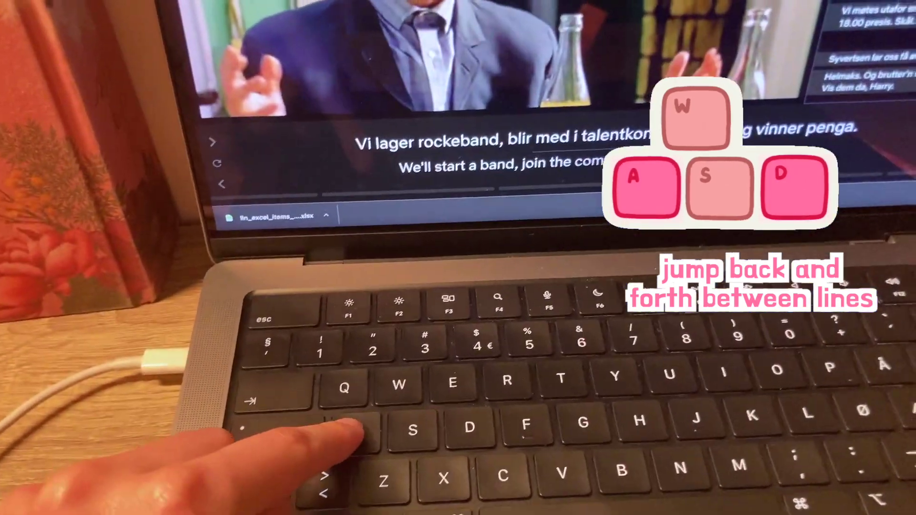
{"action": "key", "text": "a"}
{"action": "key", "text": "a"}
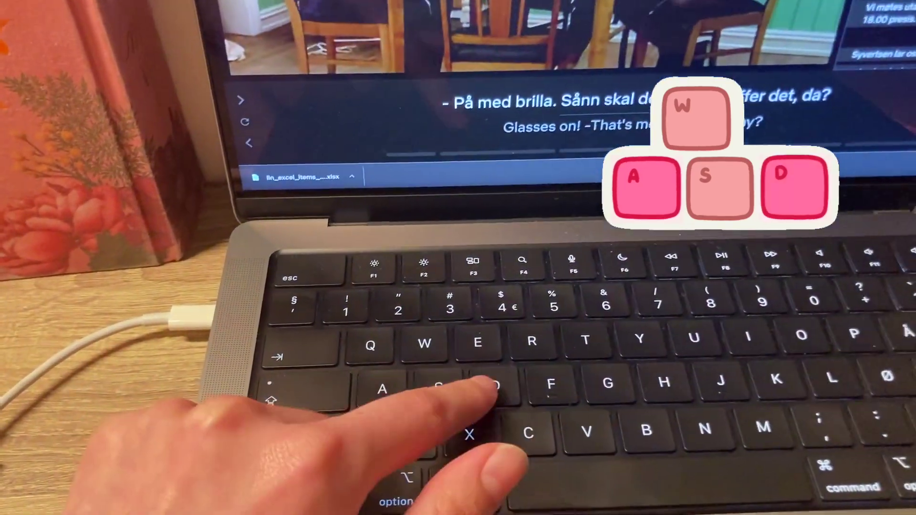
Jump playback forward line by line through the dialogue, passing "Helmaks, Egon!", "Jo da" and "Mener du det?".
{"action": "key", "text": "d"}
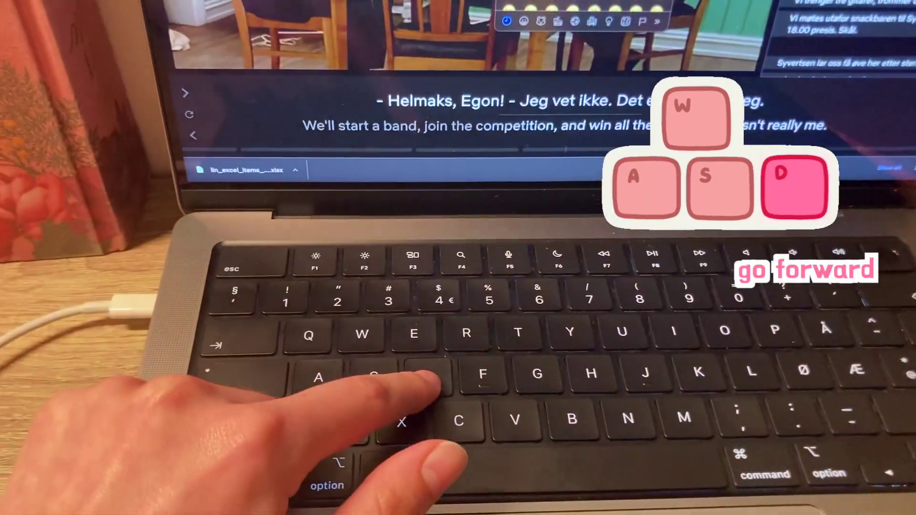
{"action": "key", "text": "d"}
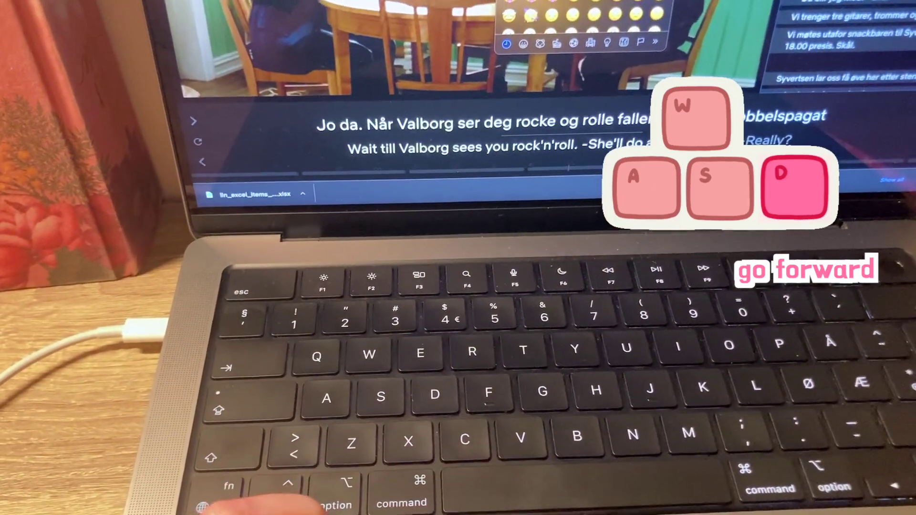
{"action": "key", "text": "d"}
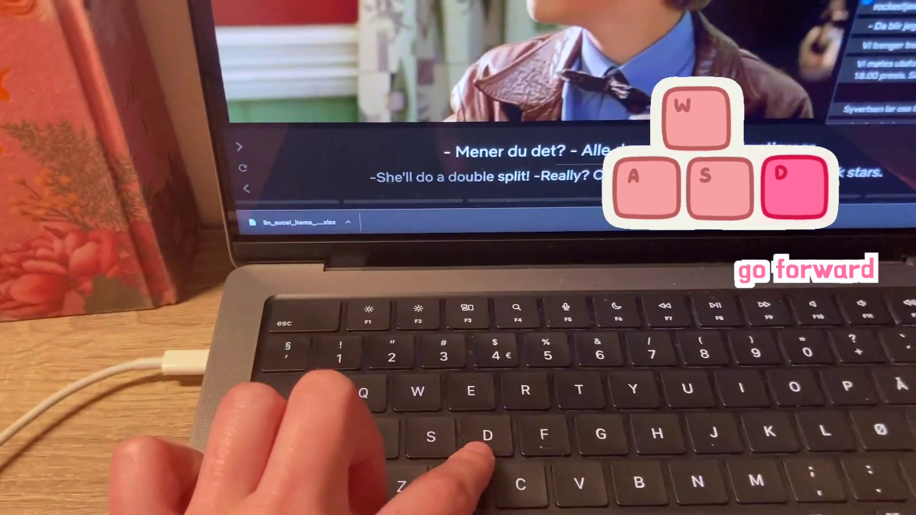
{"action": "key", "text": "d"}
{"action": "key", "text": "d"}
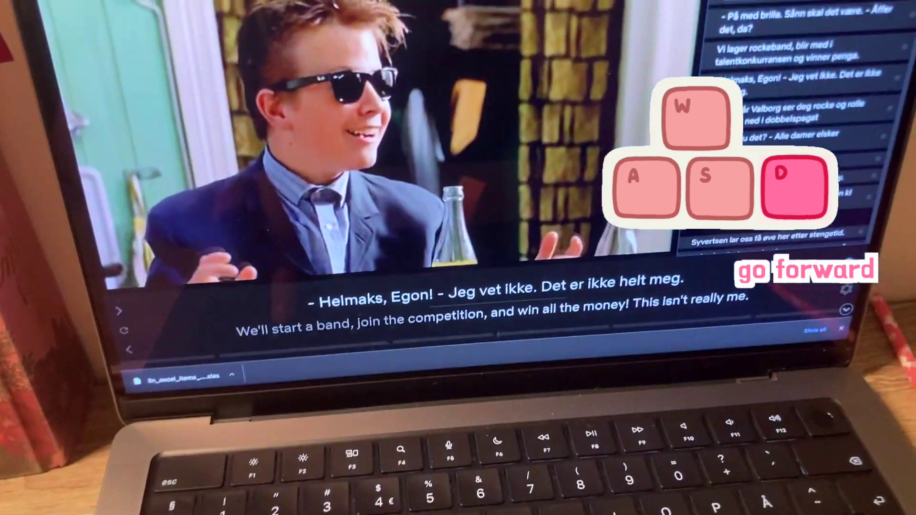